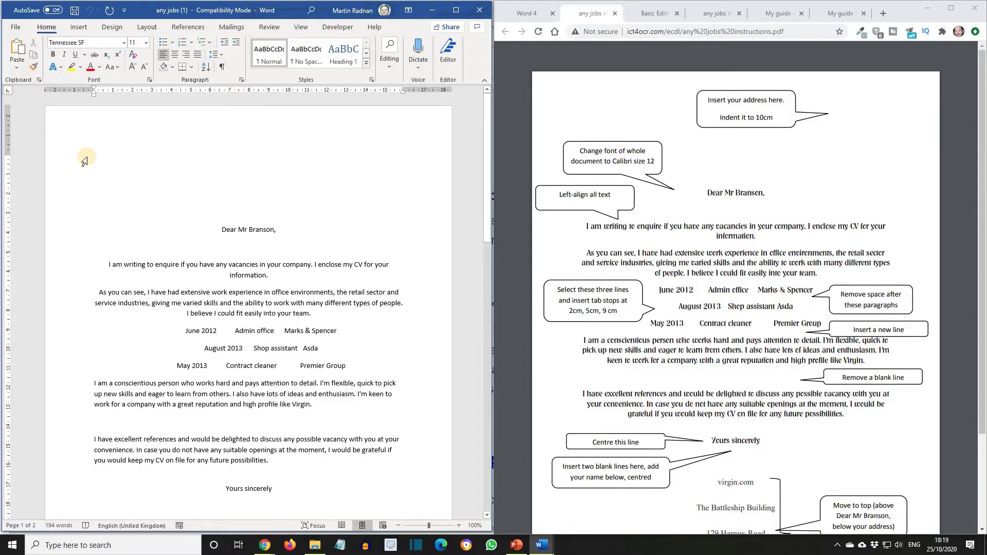
# - Add a blank header holding the Author document field, then close the header
pyautogui.click(80, 28)
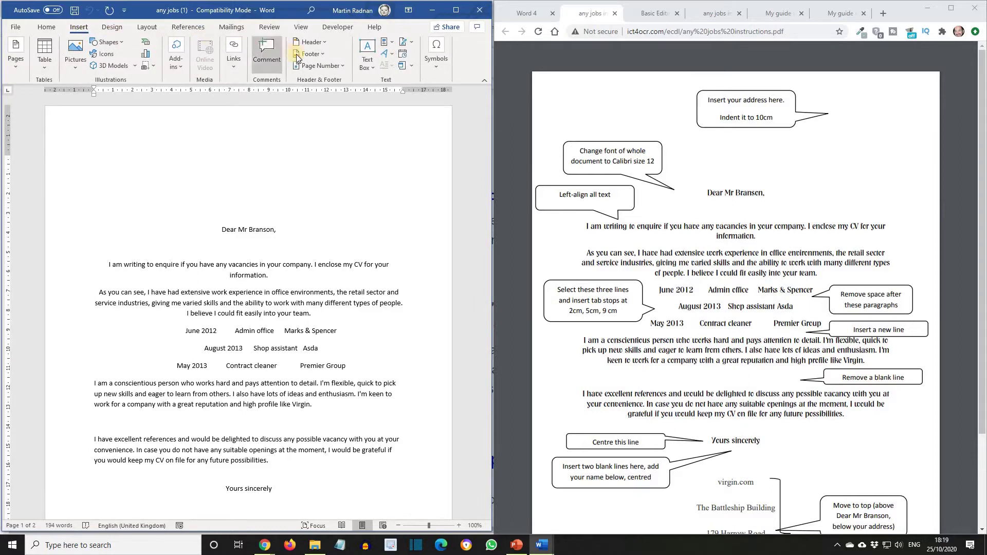
pyautogui.click(308, 42)
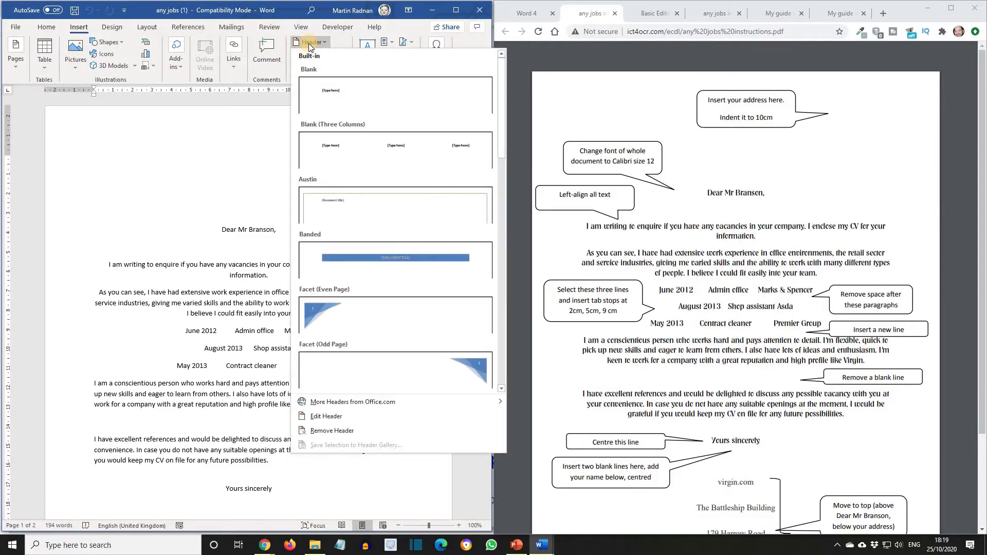
pyautogui.click(362, 98)
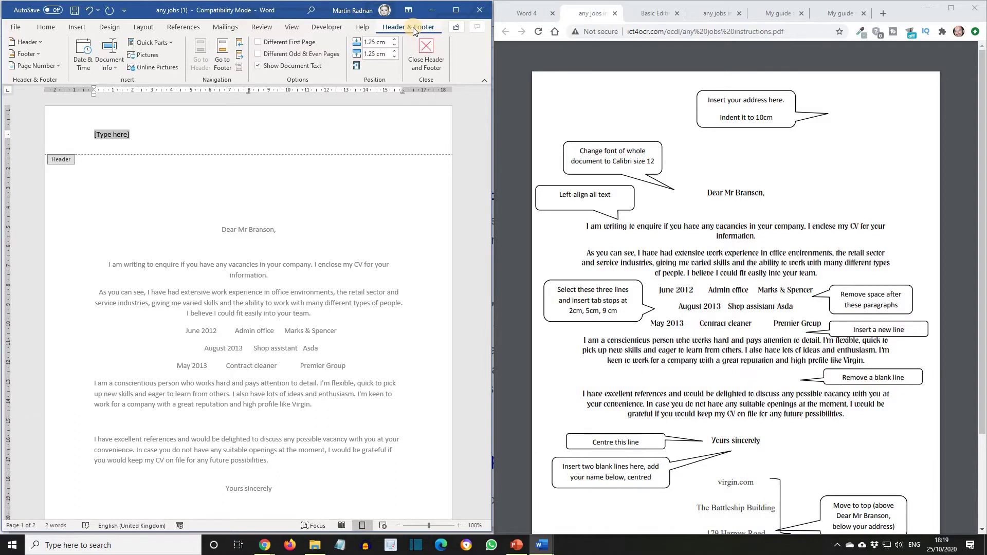
pyautogui.click(108, 60)
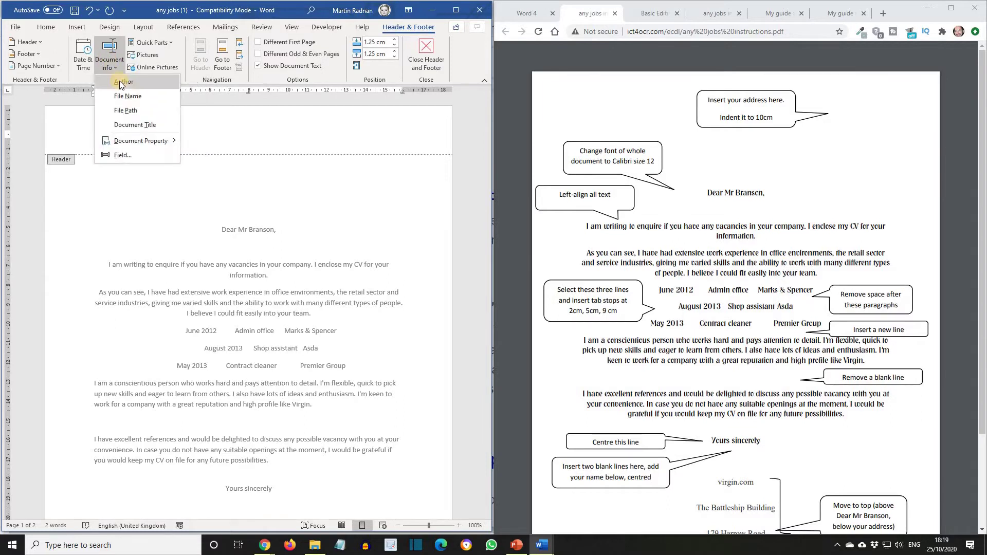
pyautogui.click(119, 81)
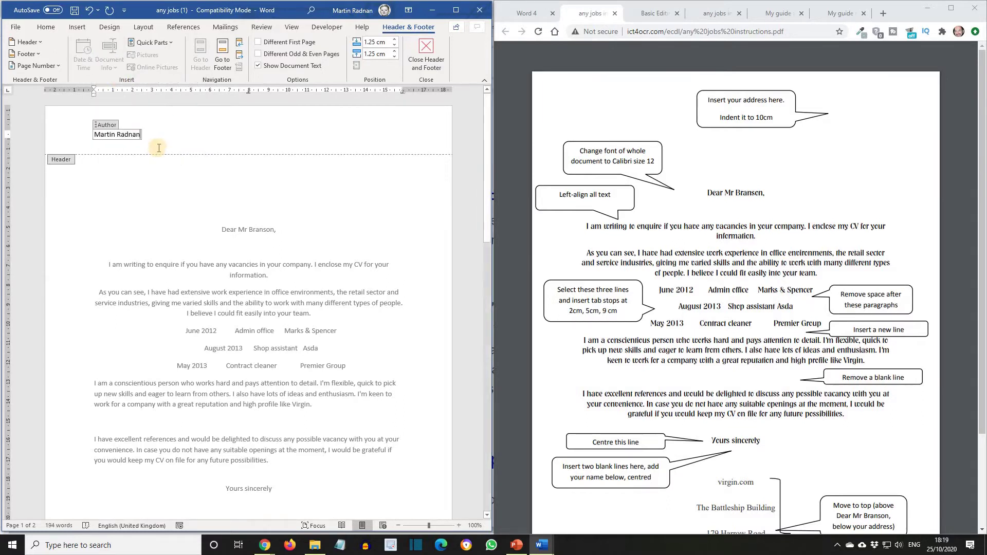
pyautogui.click(428, 52)
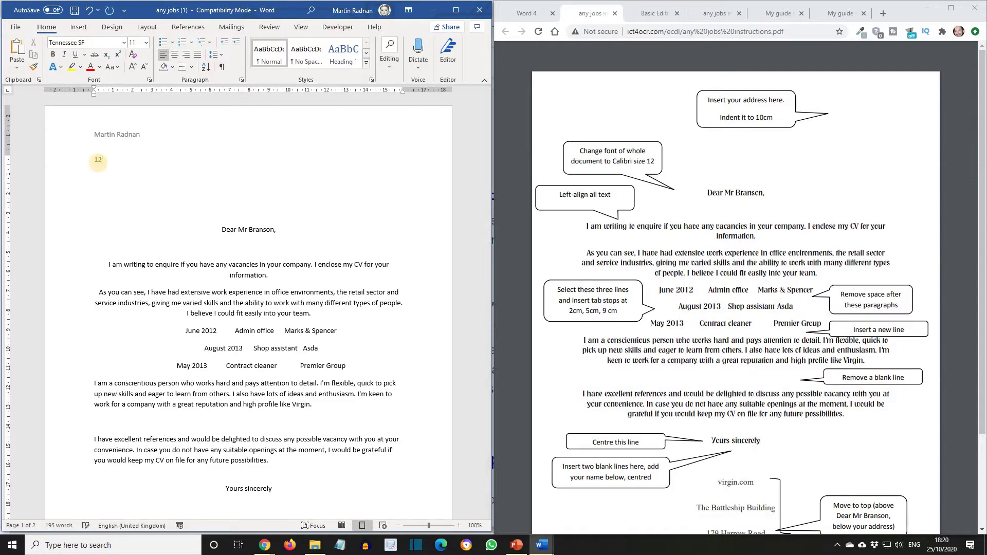
# - Paste the four-line sender address below the header and indent it 10 cm left
pyautogui.write('1234 Main Street Bigtown Cheshire MR6 13X')
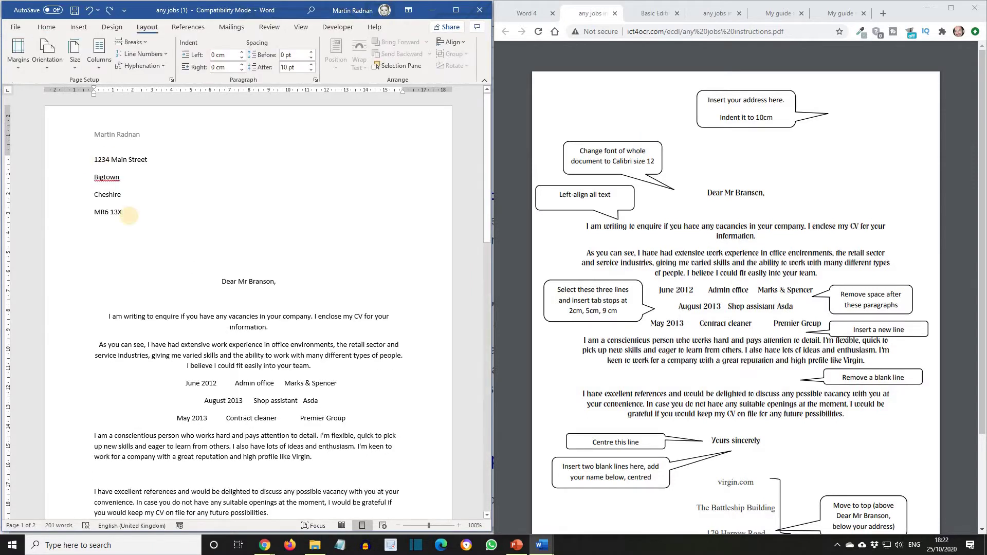
pyautogui.moveTo(123, 212); pyautogui.dragTo(88, 161)
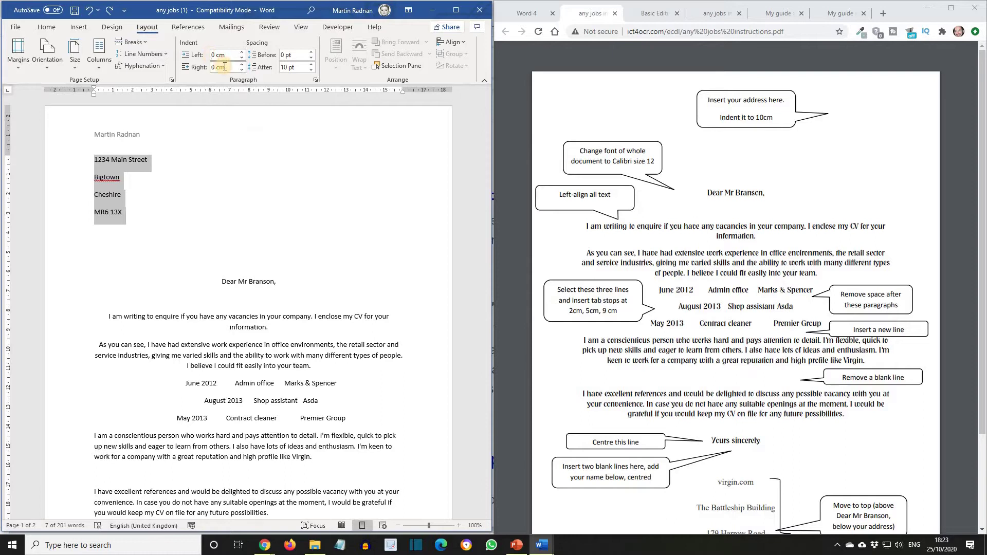
pyautogui.write('1')
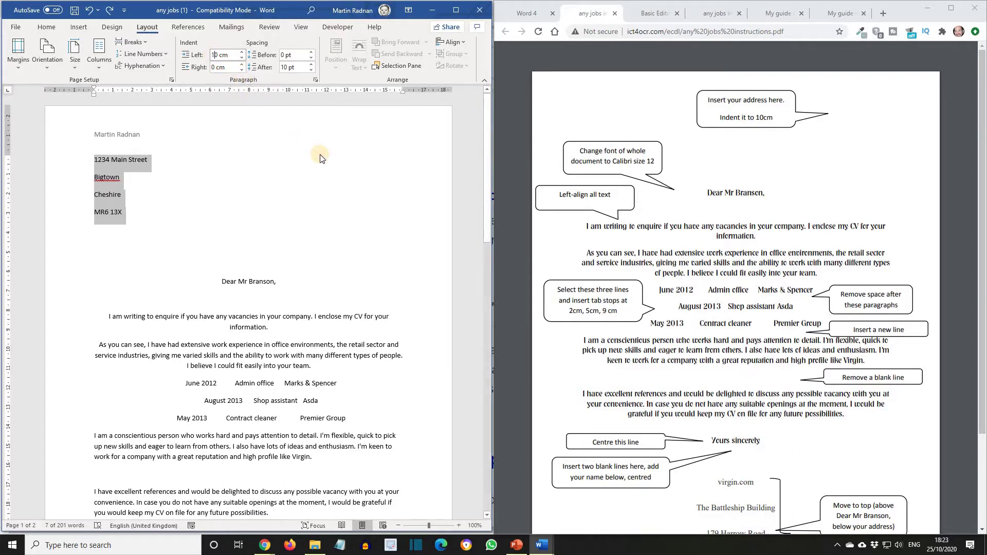
pyautogui.click(320, 158)
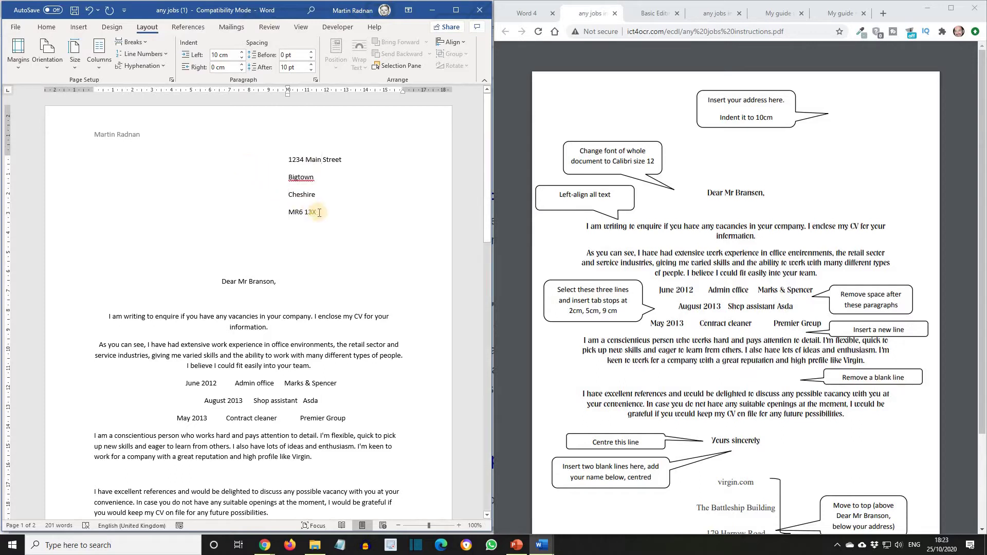
pyautogui.moveTo(311, 218); pyautogui.dragTo(294, 162)
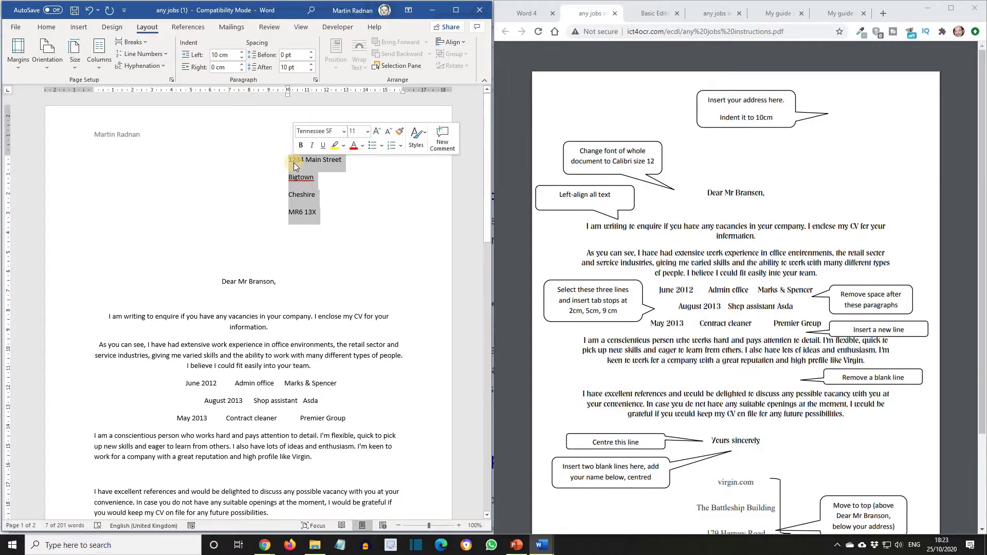
# - Remove the space after each of the four sender address lines
pyautogui.click(47, 28)
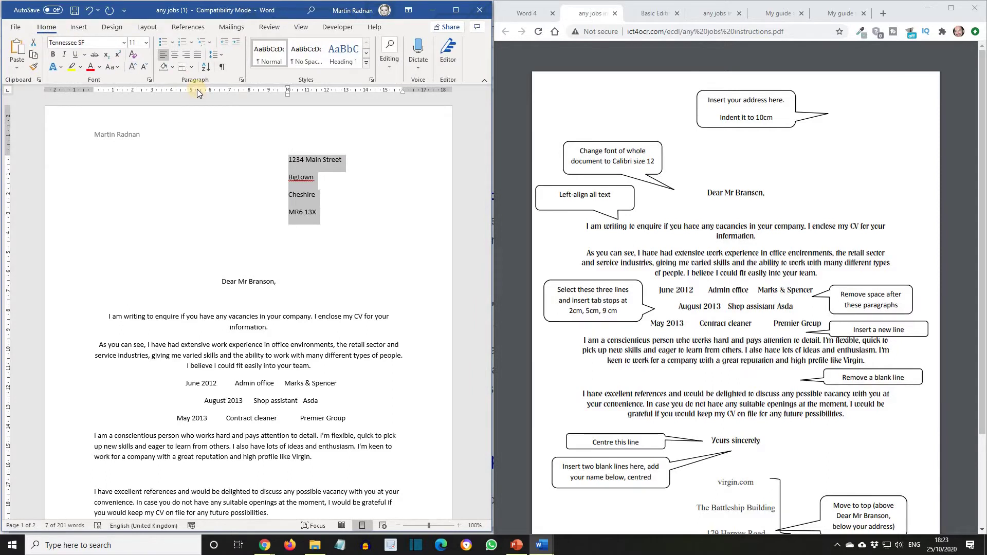
pyautogui.click(221, 56)
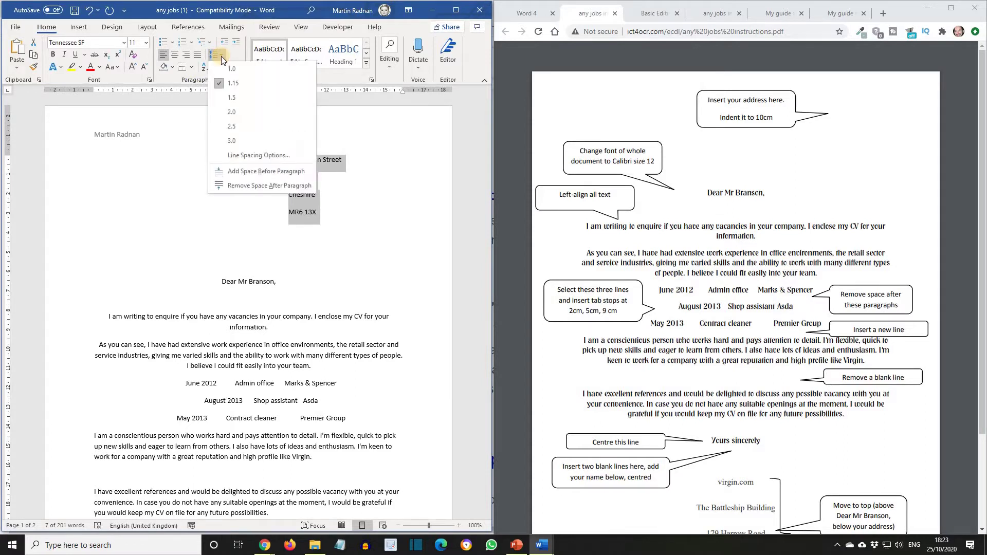
pyautogui.click(248, 185)
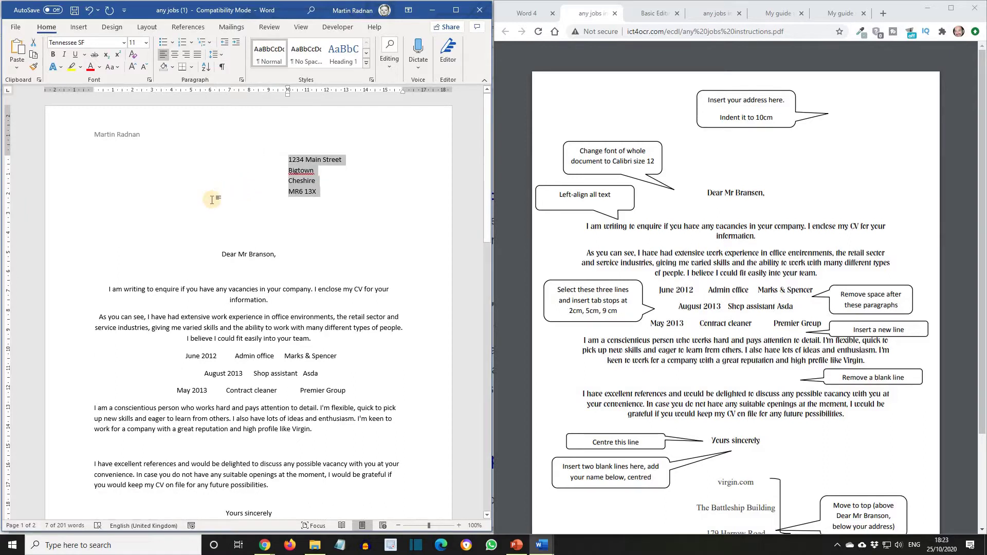
pyautogui.click(212, 199)
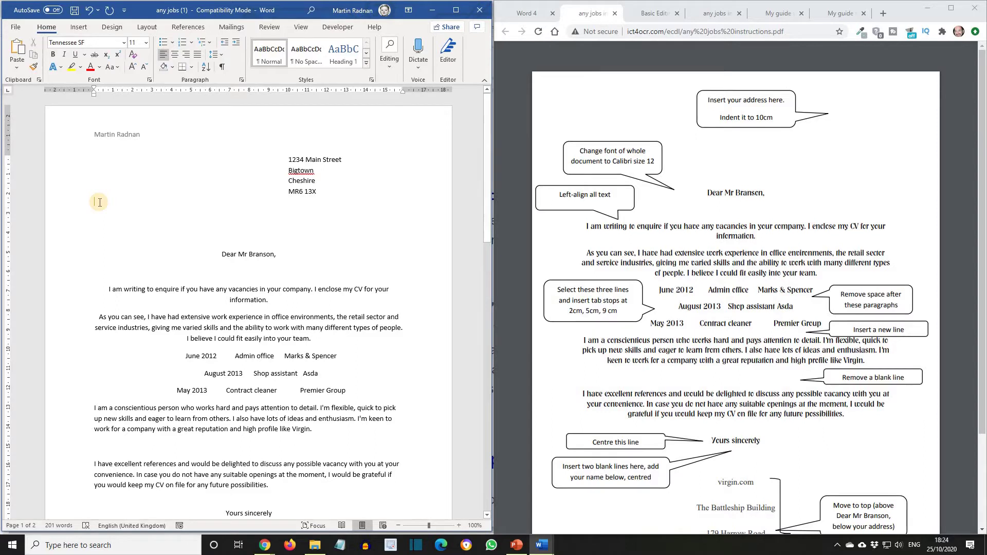
# - Set the entire letter to Calibri size 12 and left-align every paragraph
pyautogui.hotkey('ctrl', 'a')
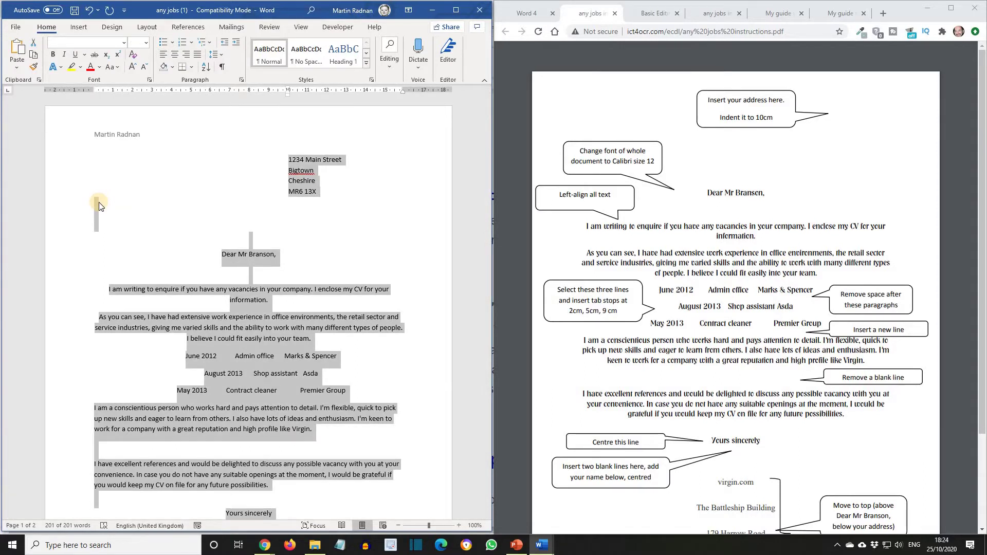
pyautogui.click(123, 44)
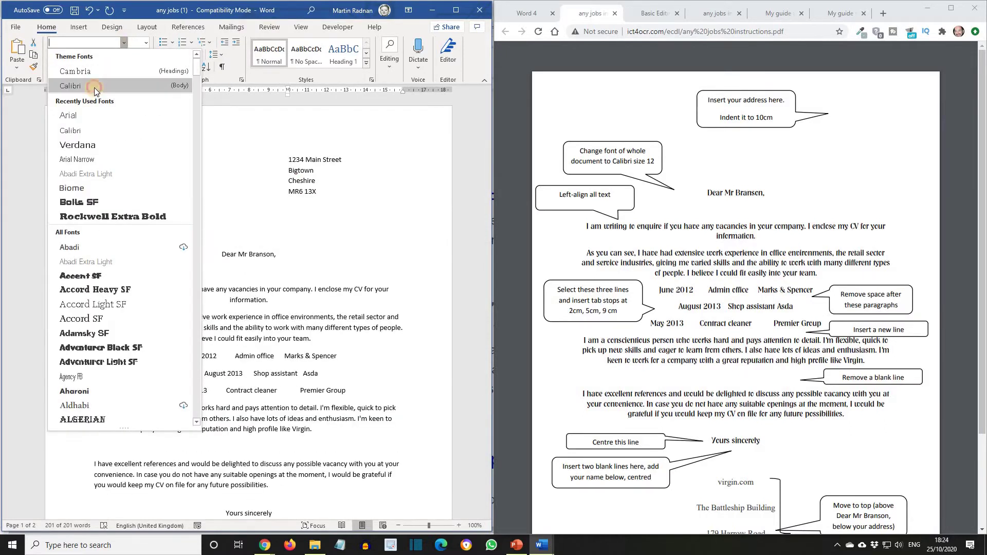
pyautogui.click(94, 87)
pyautogui.click(145, 44)
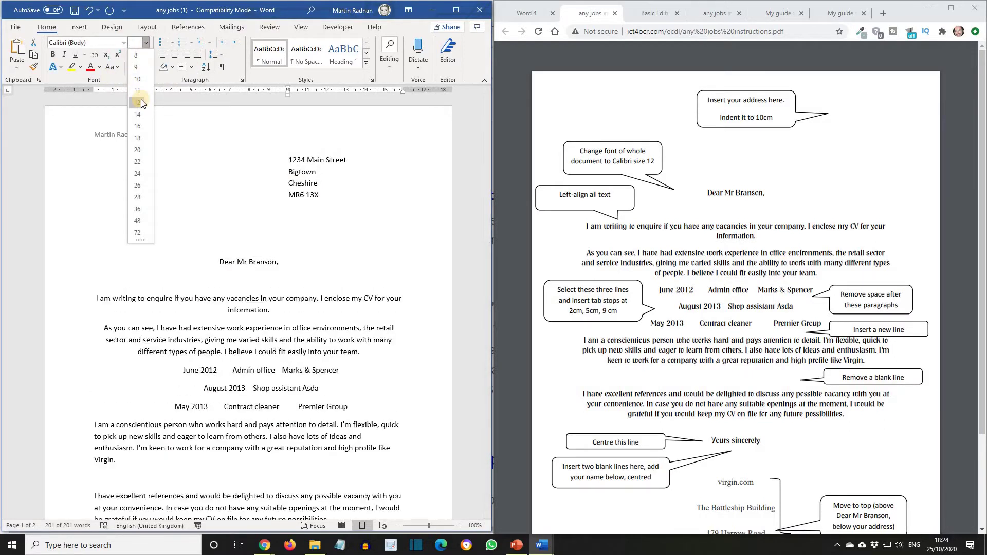
pyautogui.click(140, 103)
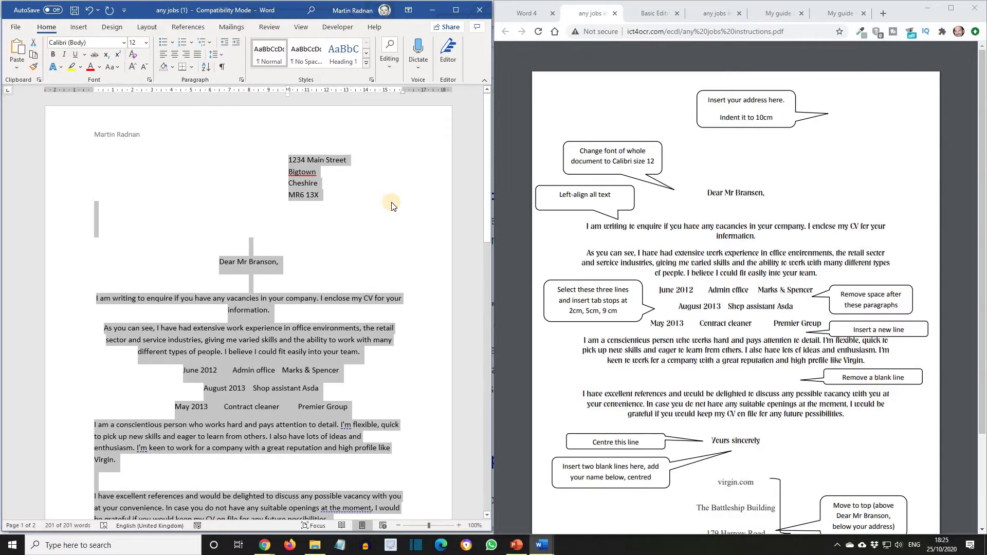
pyautogui.click(161, 55)
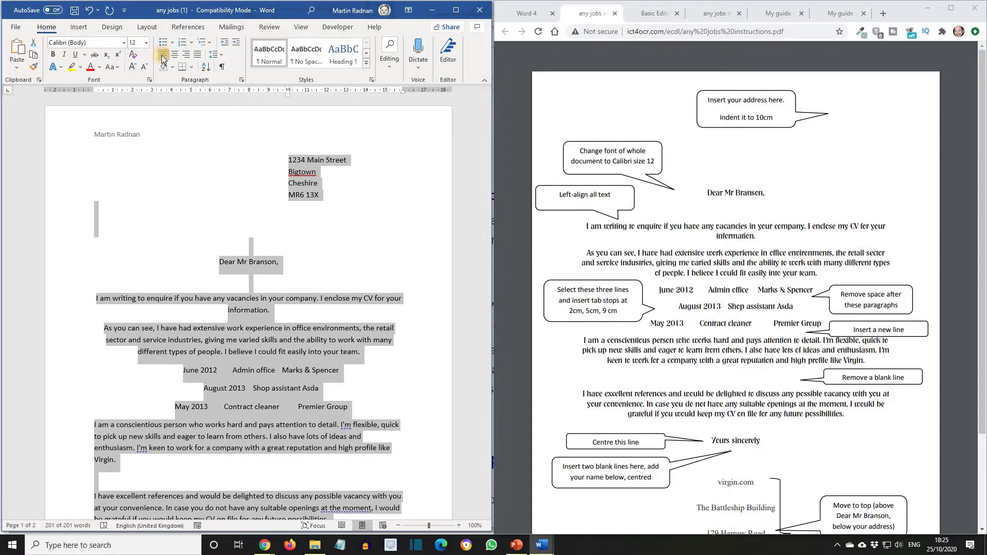
pyautogui.click(117, 227)
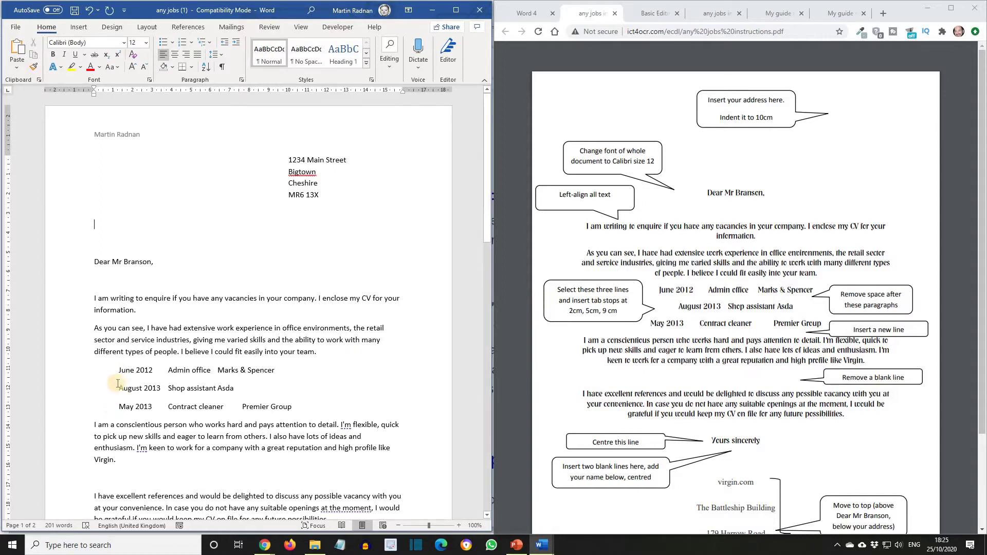
# - Give the three dated job lines left tab stops at 2 cm, 5 cm and 9 cm
pyautogui.moveTo(117, 370); pyautogui.dragTo(316, 412)
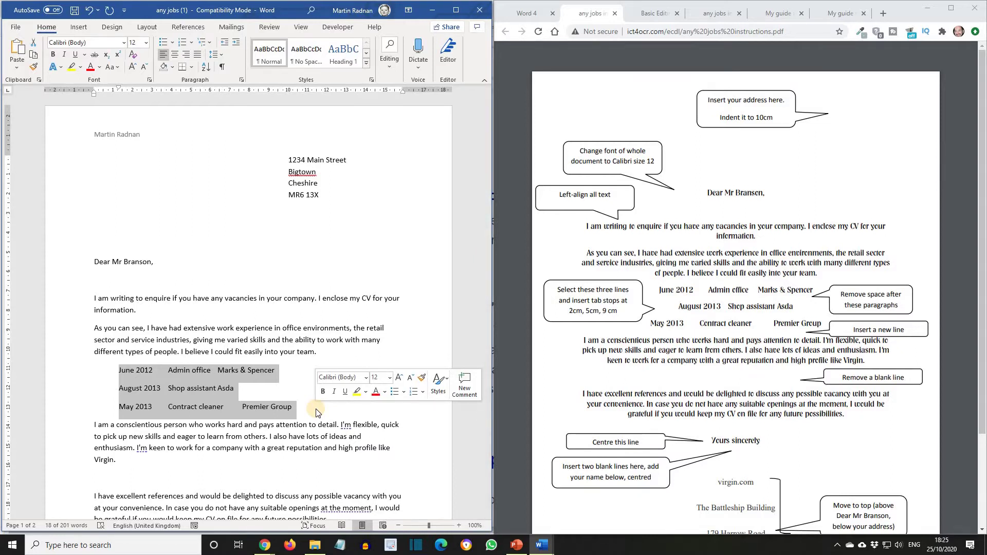
pyautogui.click(131, 92)
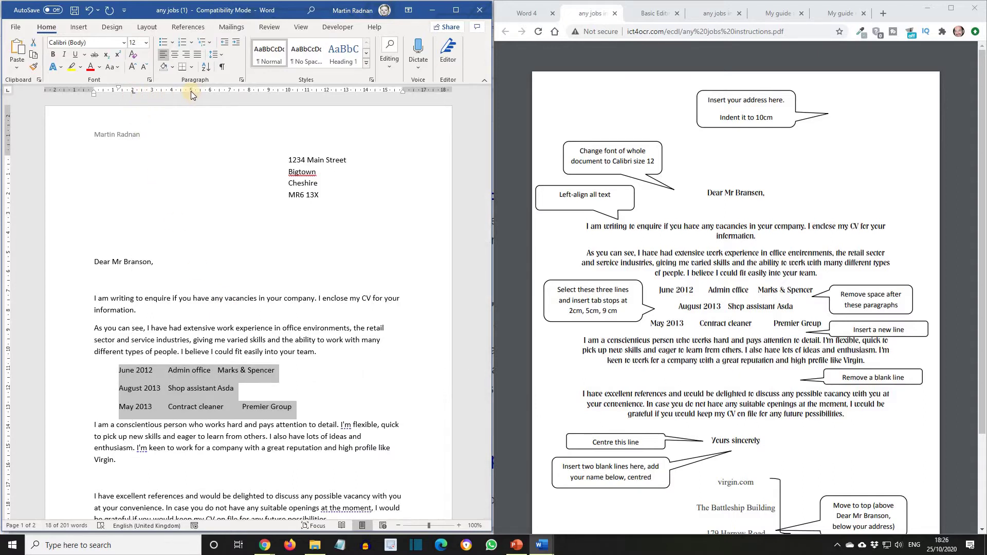
pyautogui.click(192, 91)
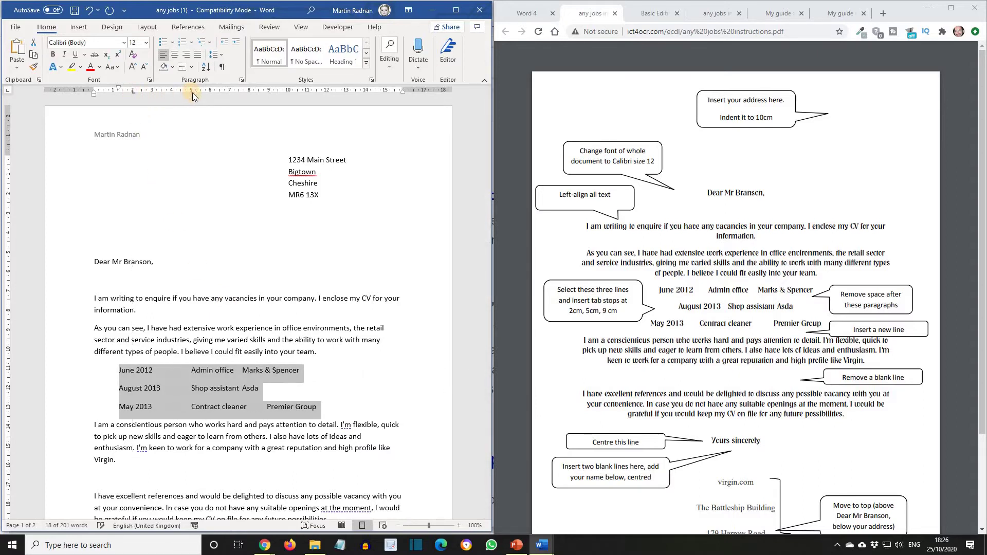
pyautogui.click(269, 92)
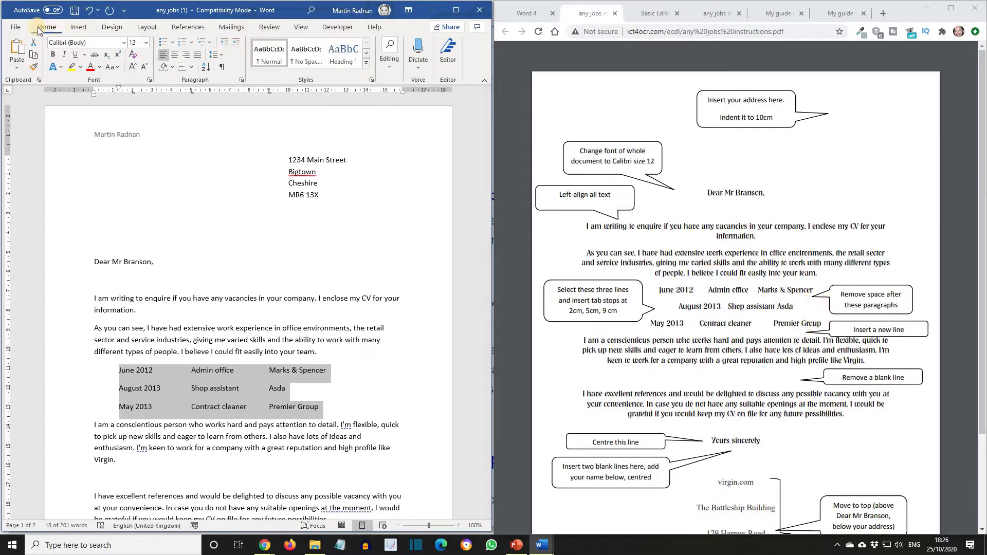
# - Remove the space after the three job lines so they sit together
pyautogui.click(221, 55)
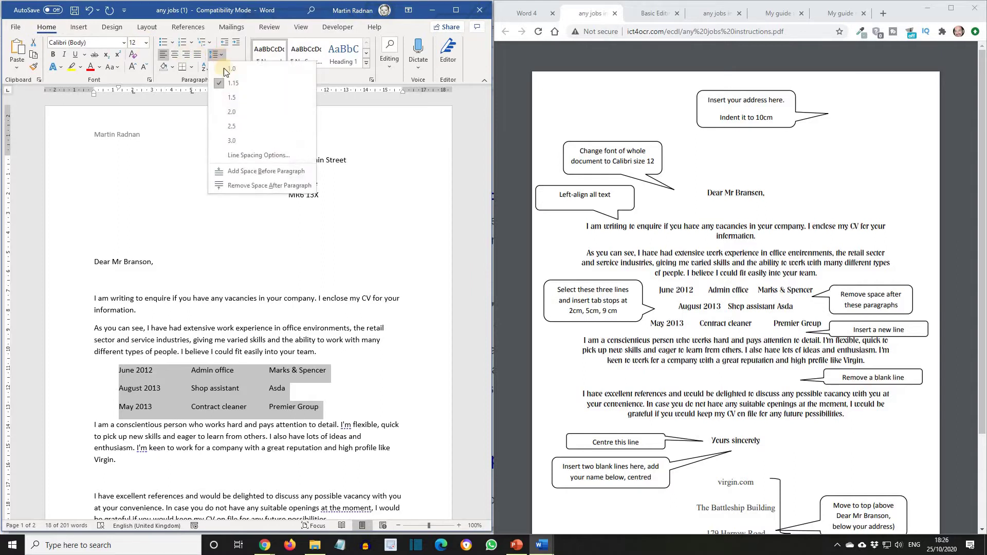
pyautogui.click(257, 186)
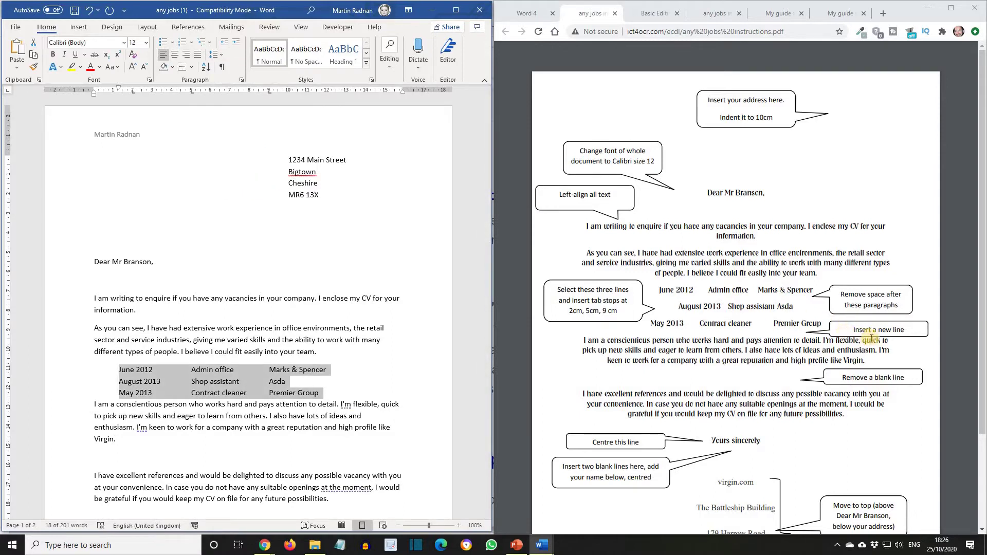
pyautogui.click(323, 395)
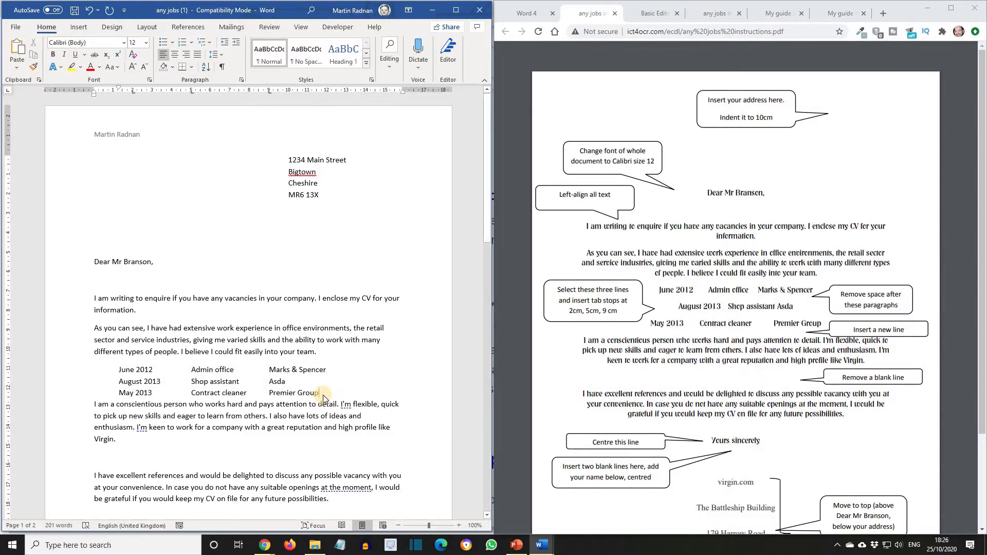
# - Add a blank line after the job list and delete the one before the references paragraph
pyautogui.press('Return')
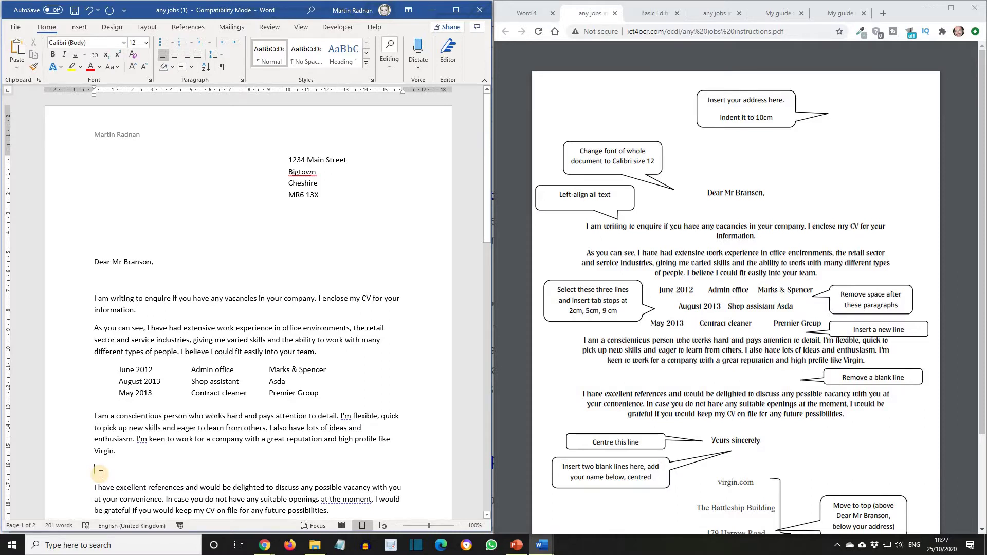
pyautogui.press('BackSpace')
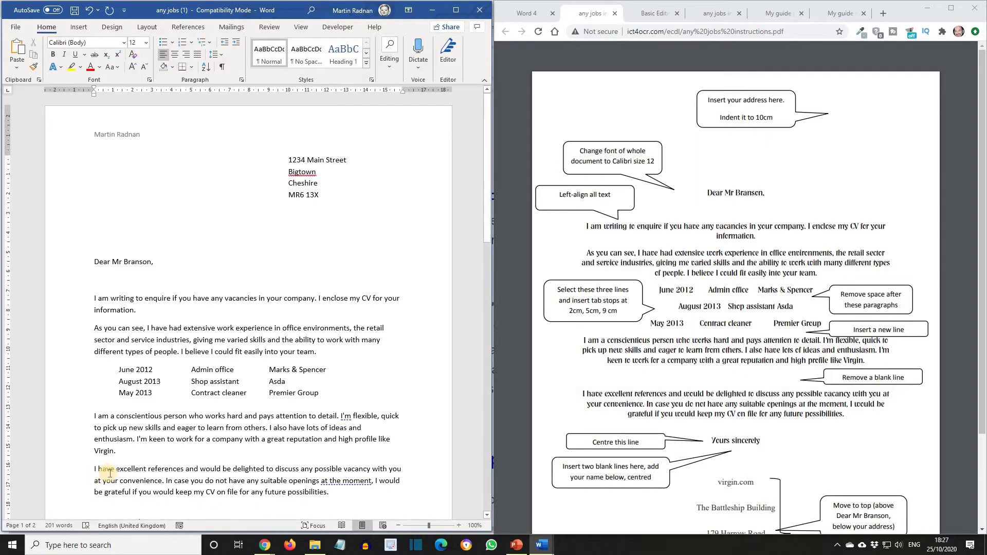
pyautogui.scroll(-5, 75, 342)
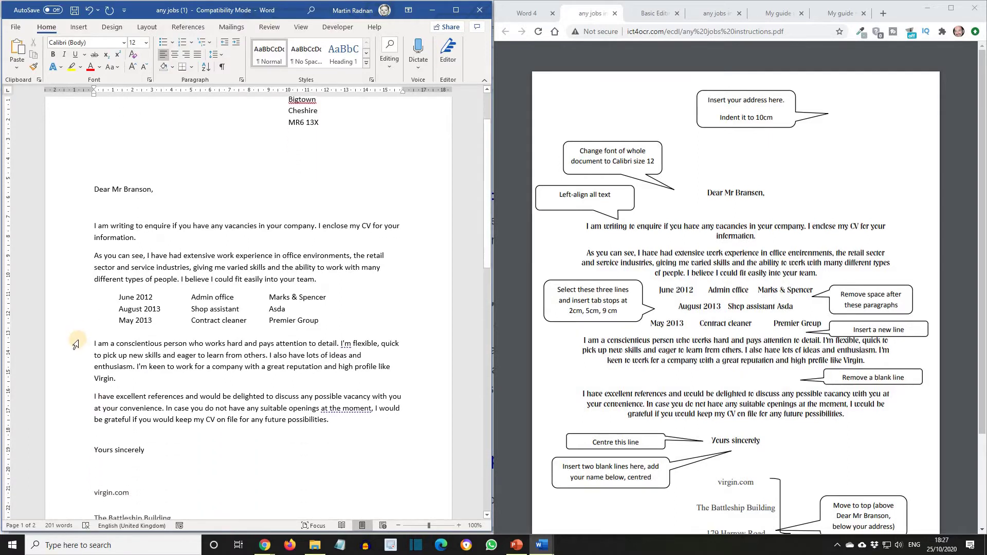
pyautogui.scroll(-1, 76, 344)
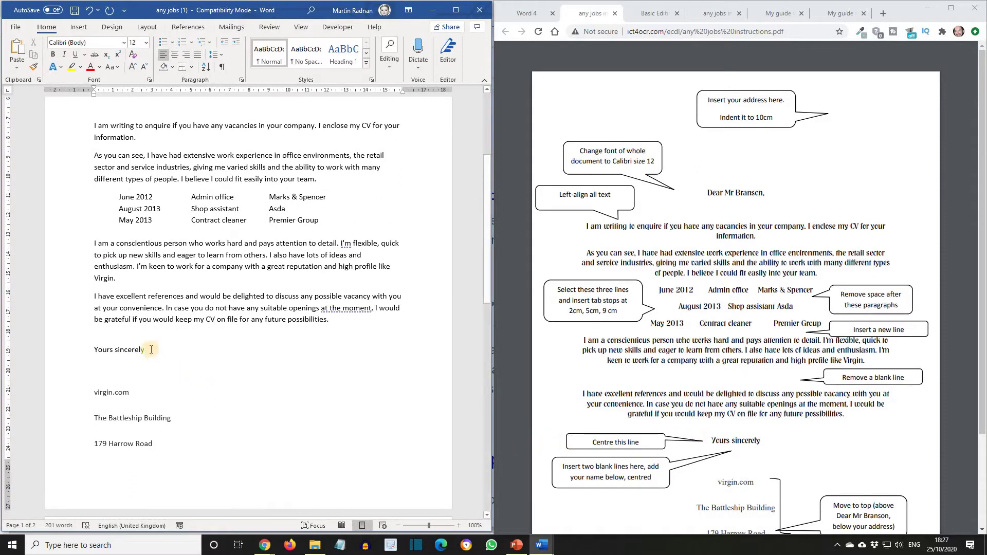
# - Centre the 'Yours sincerely' closing line
pyautogui.moveTo(149, 351); pyautogui.dragTo(90, 348)
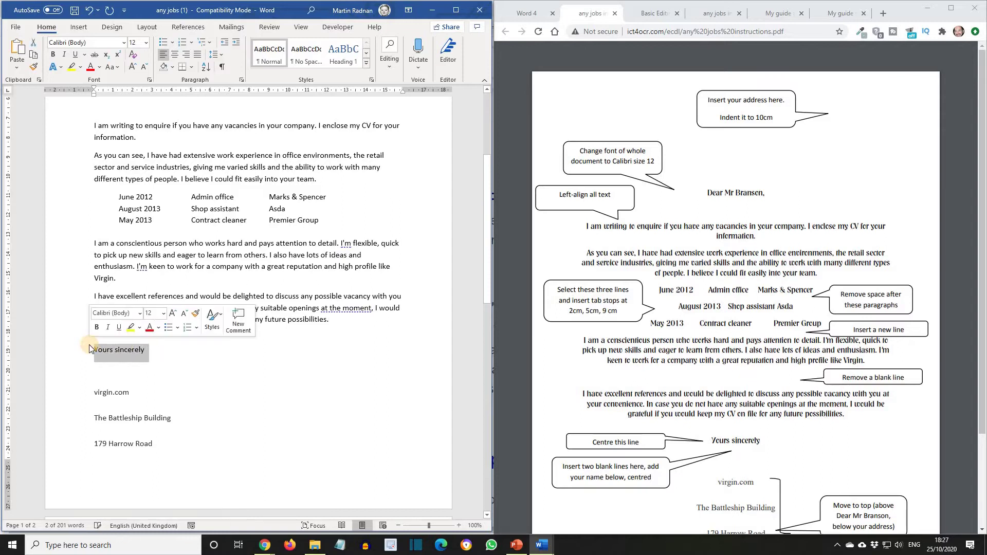
pyautogui.click(175, 54)
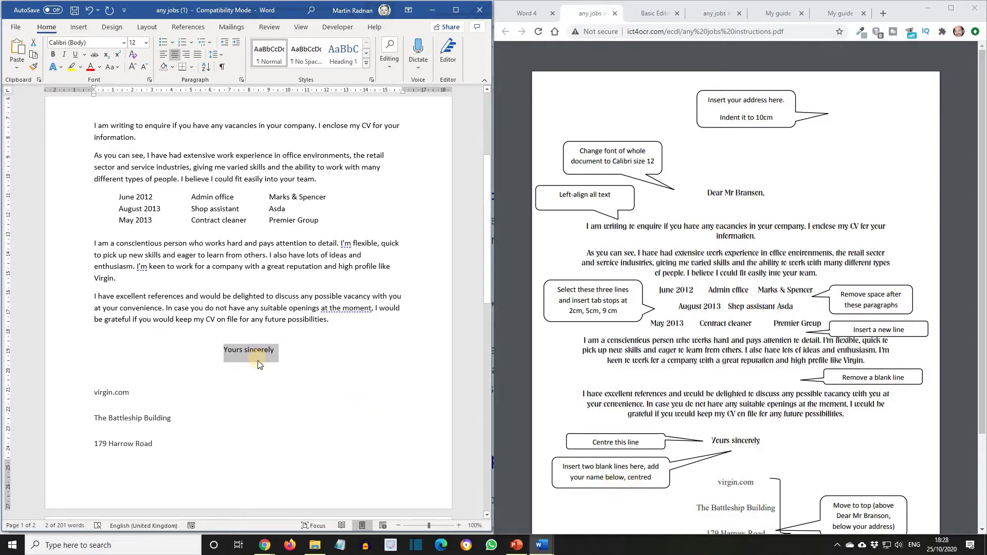
# - Add two blank lines after 'Yours sincerely', then type the author's name and centre it
pyautogui.click(289, 355)
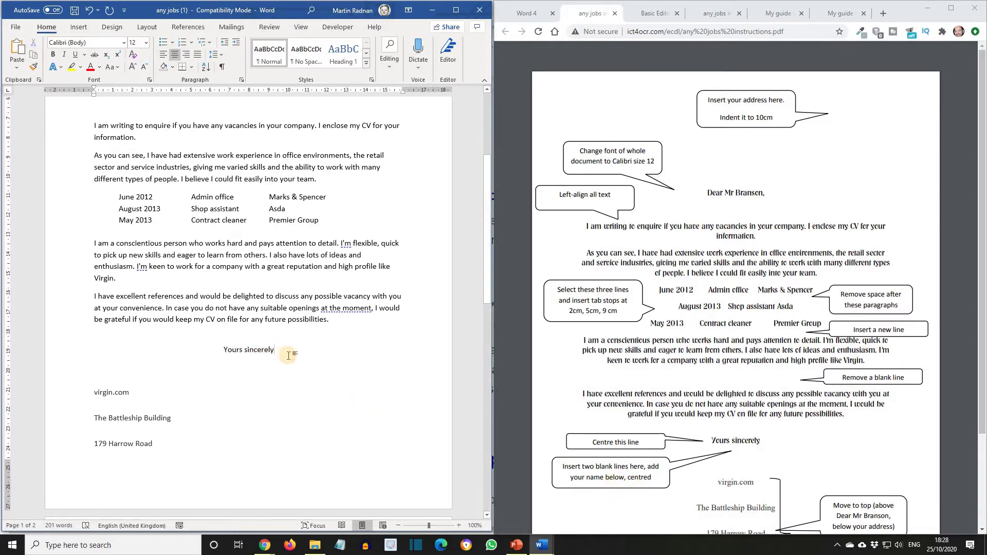
pyautogui.press('Return')
pyautogui.press('Return')
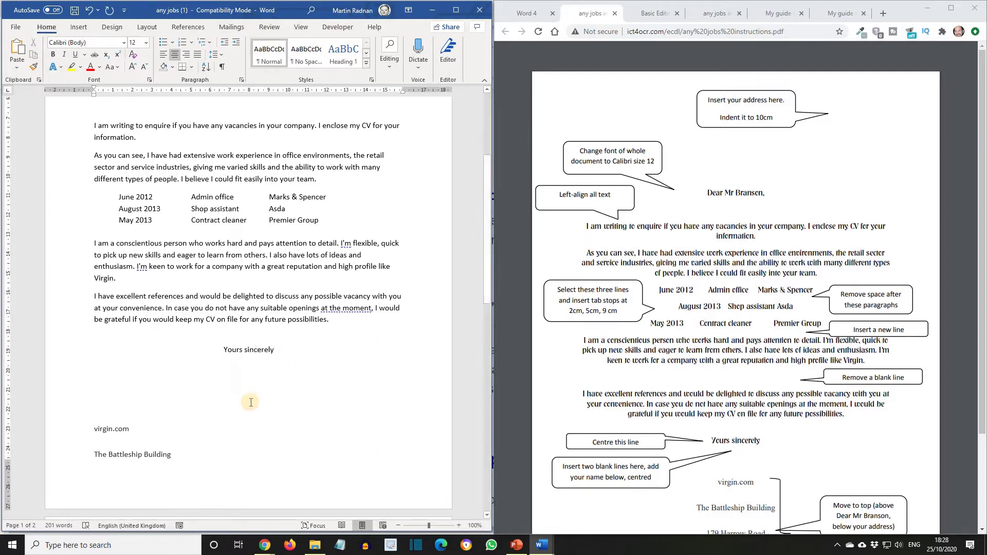
pyautogui.click(264, 404)
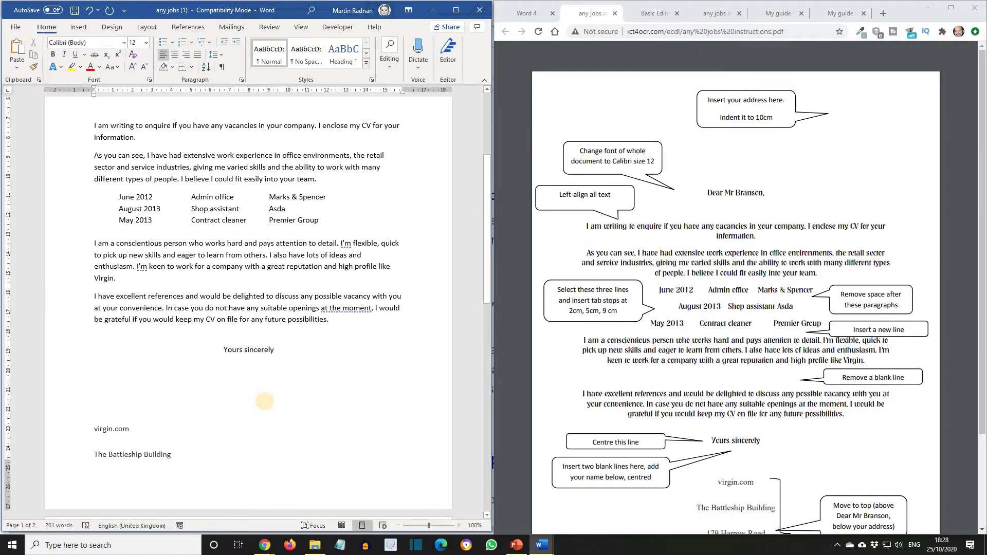
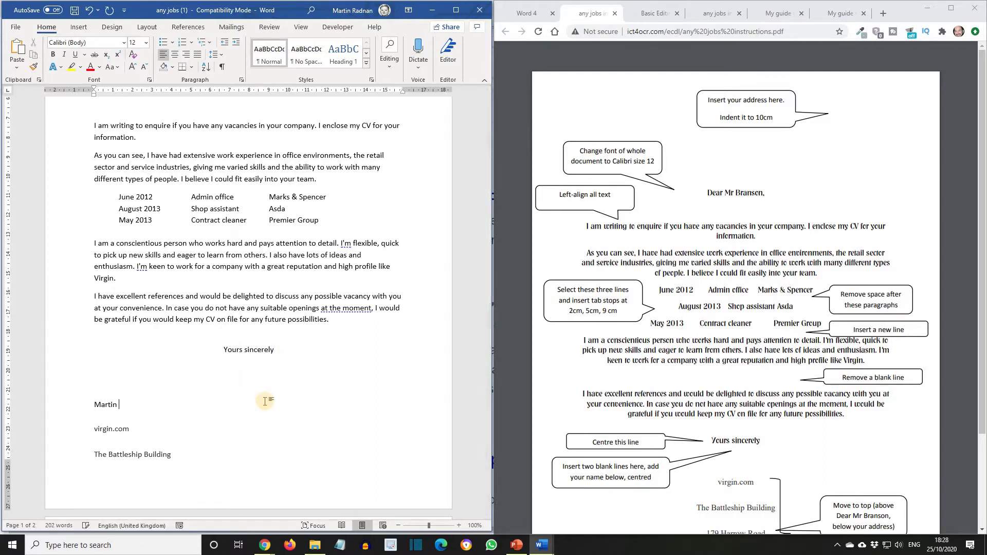
pyautogui.tripleClick(265, 405)
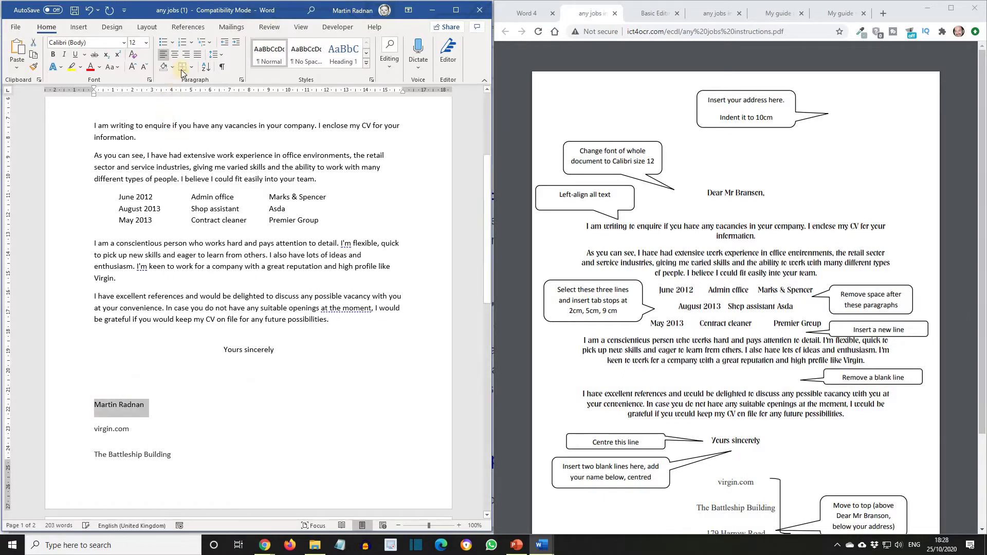
pyautogui.click(174, 55)
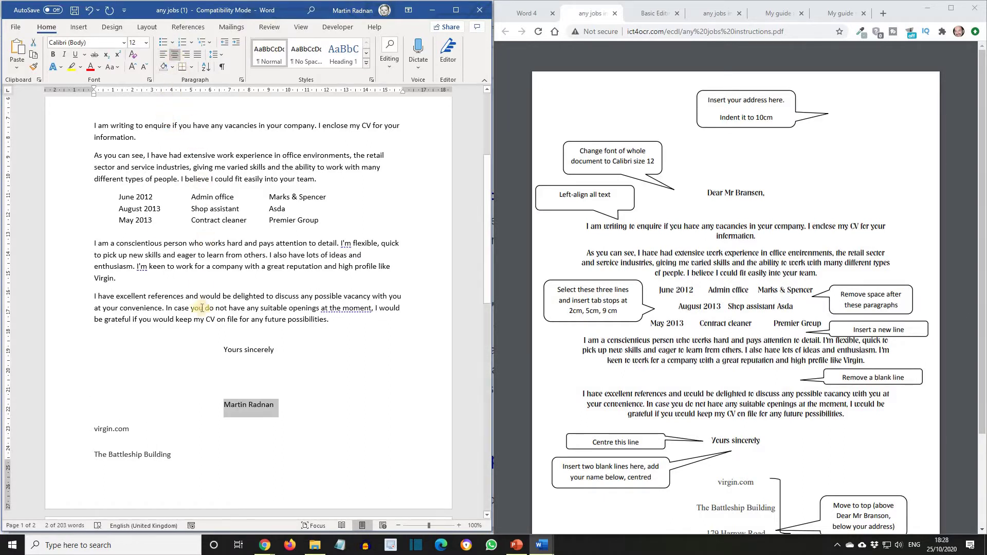
pyautogui.scroll(-2, 388, 405)
pyautogui.scroll(-5, 388, 406)
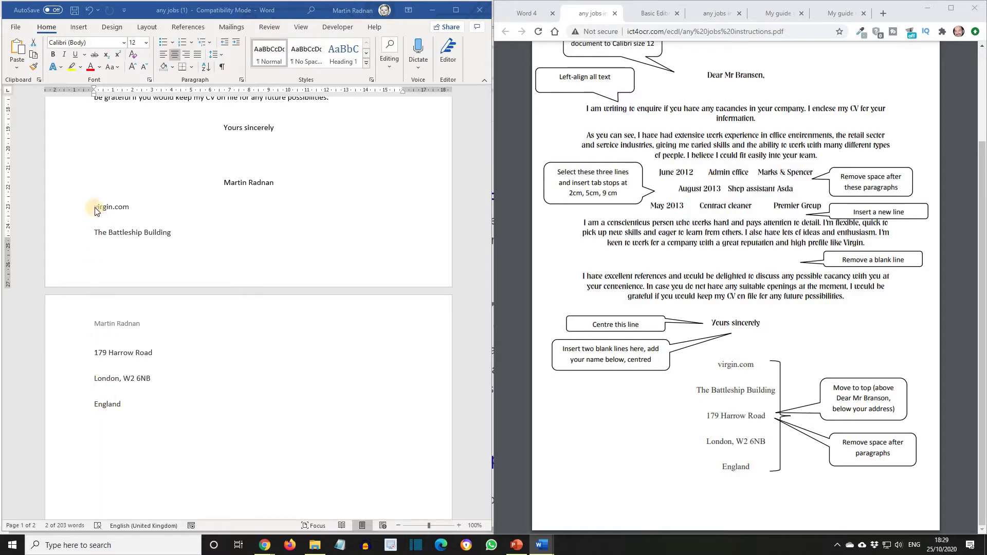
# - Cut the recipient address from virgin.com to England and paste it above 'Dear Mr Branson,'
pyautogui.hotkey('ctrl', 'z')
pyautogui.moveTo(96, 213); pyautogui.dragTo(145, 400)
pyautogui.press('super+c')
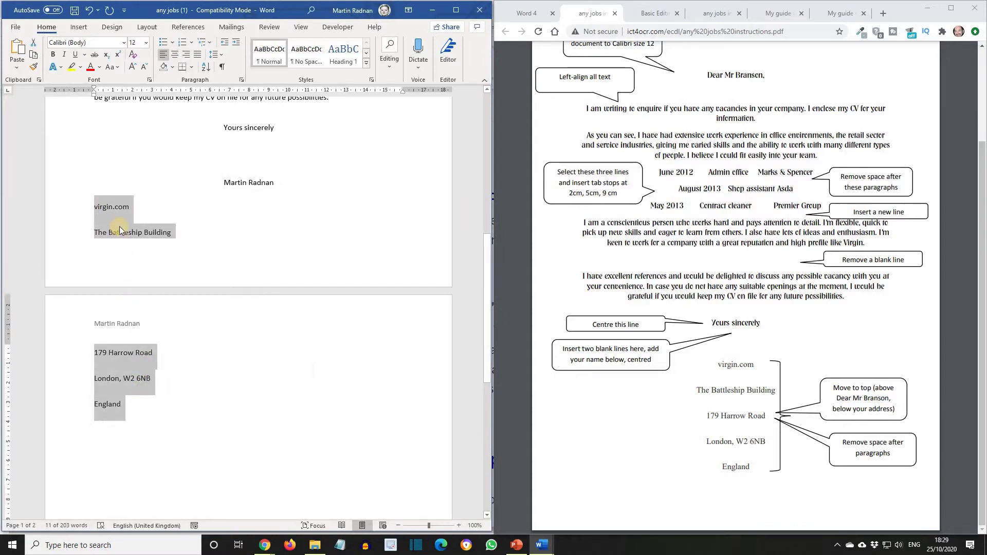
pyautogui.rightClick(119, 226)
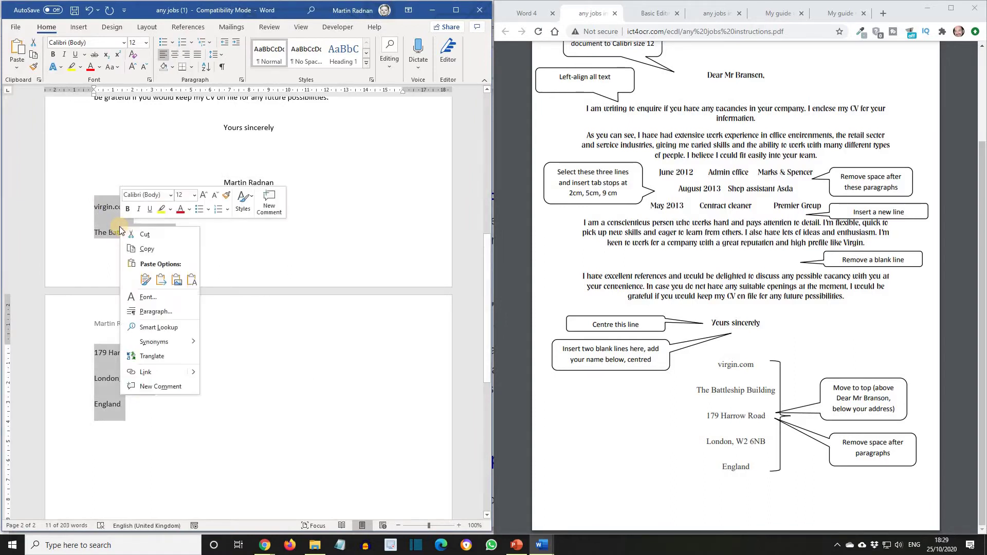
pyautogui.click(147, 236)
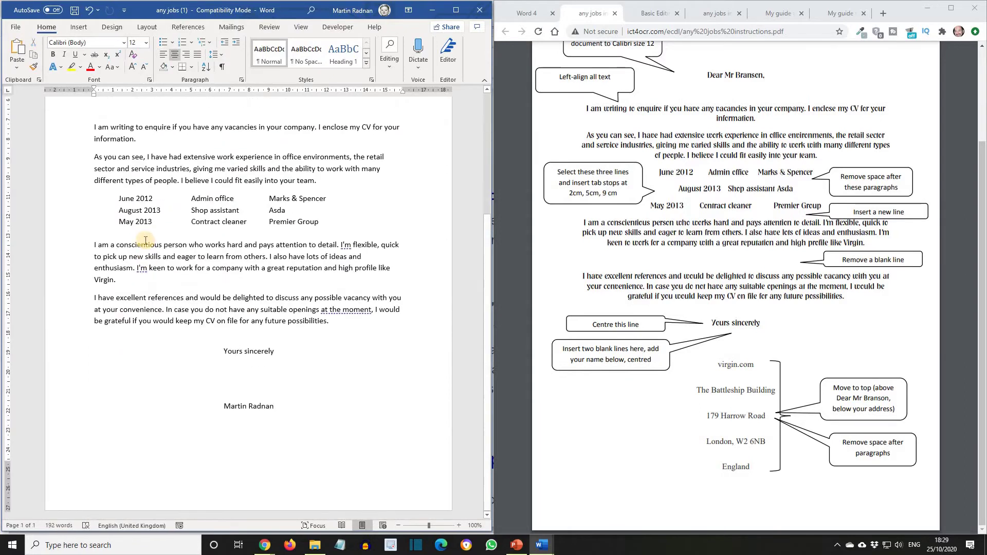
pyautogui.scroll(6, 146, 240)
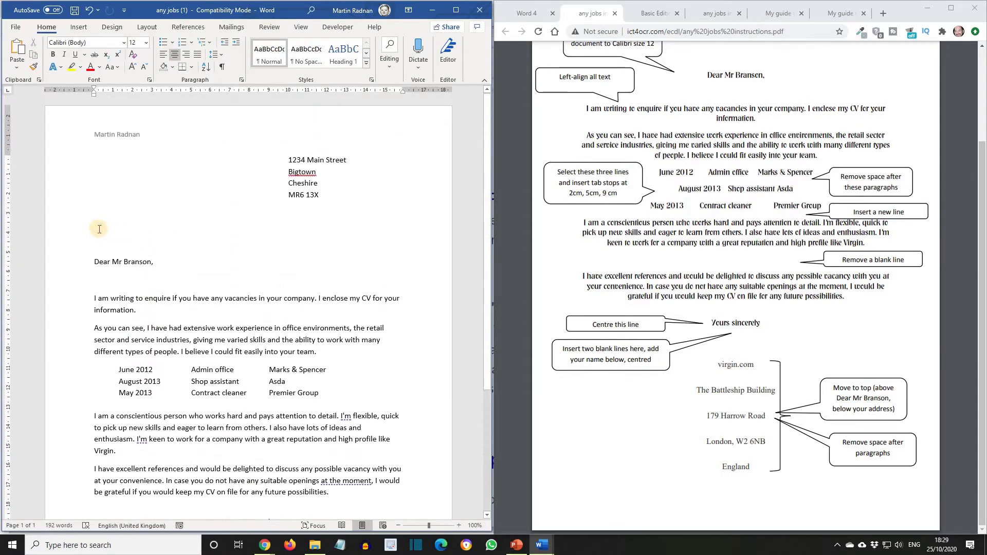
pyautogui.click(97, 226)
pyautogui.rightClick(96, 225)
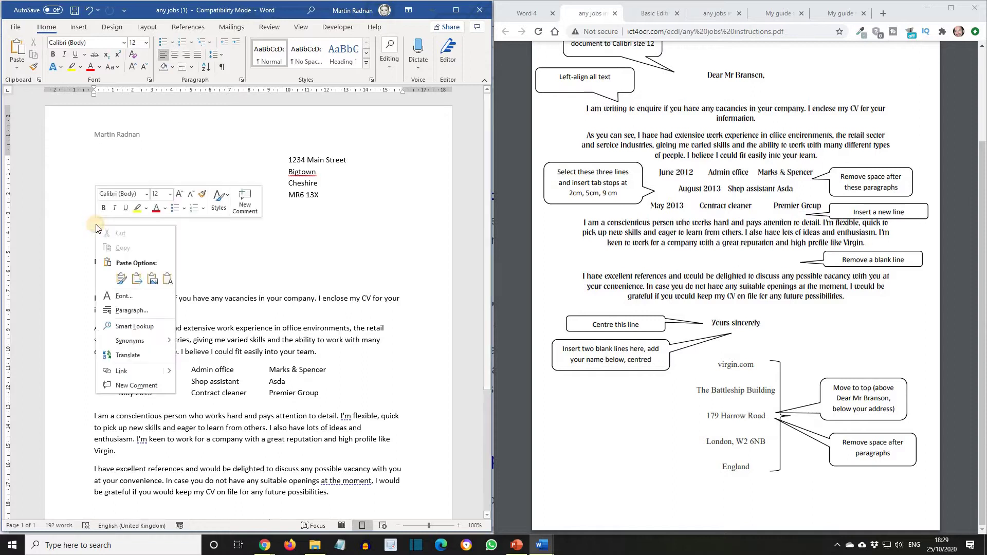
pyautogui.click(124, 278)
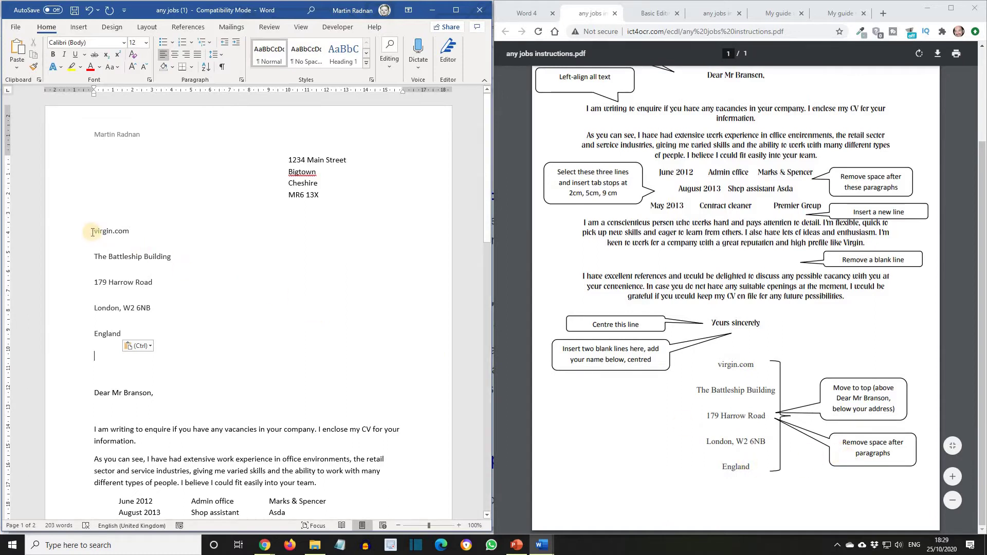
pyautogui.moveTo(92, 232); pyautogui.dragTo(130, 340)
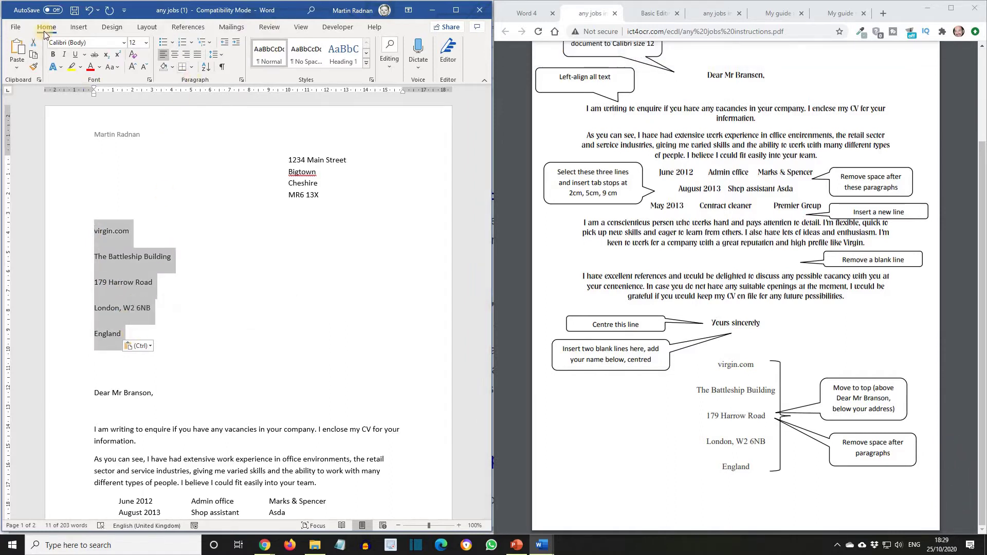
# - Remove the space after each of the five recipient address lines
pyautogui.click(222, 54)
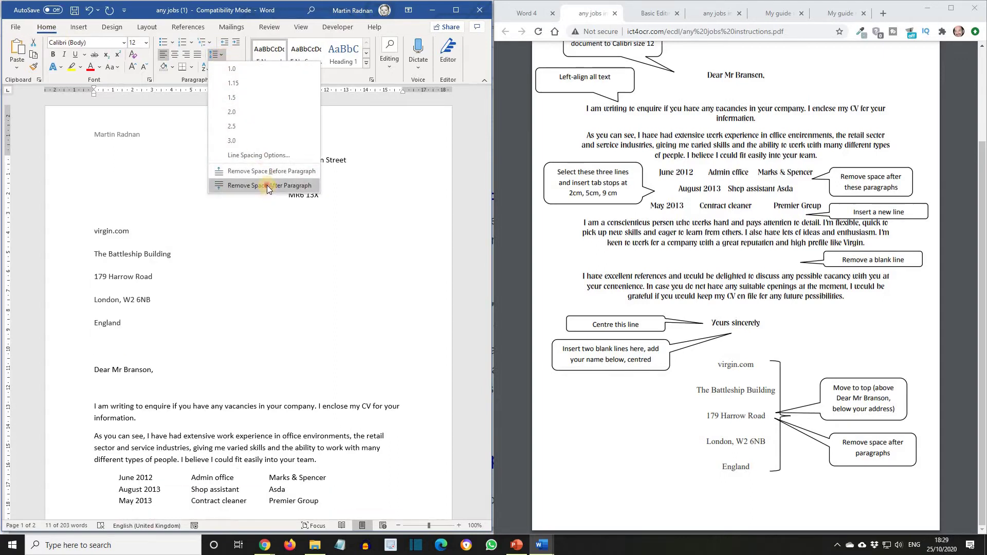
pyautogui.click(267, 188)
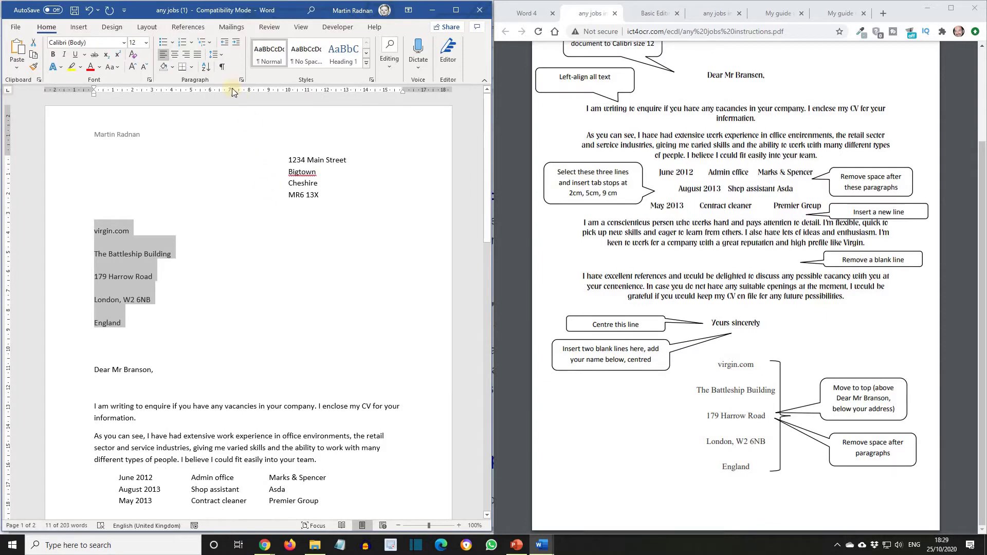
pyautogui.click(256, 254)
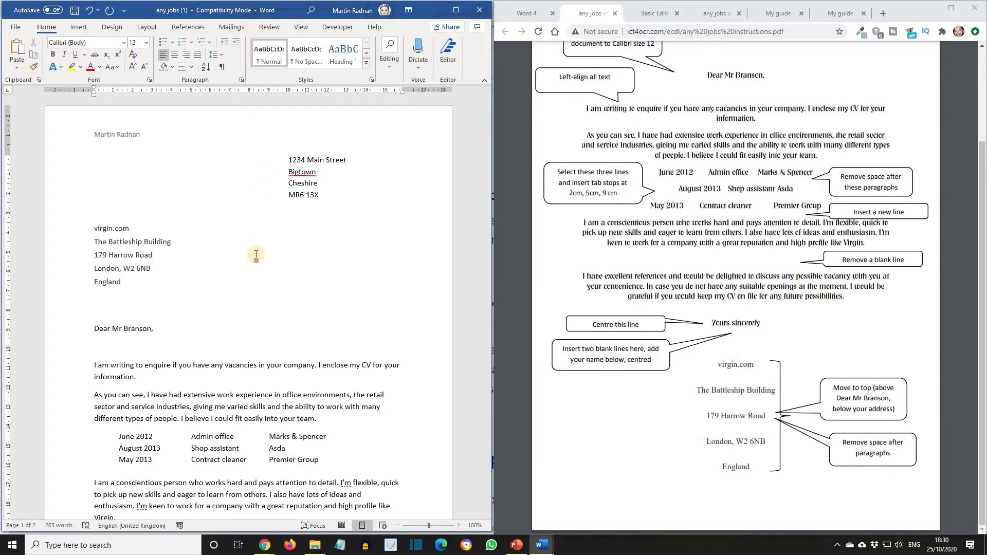
pyautogui.scroll(-5, 256, 255)
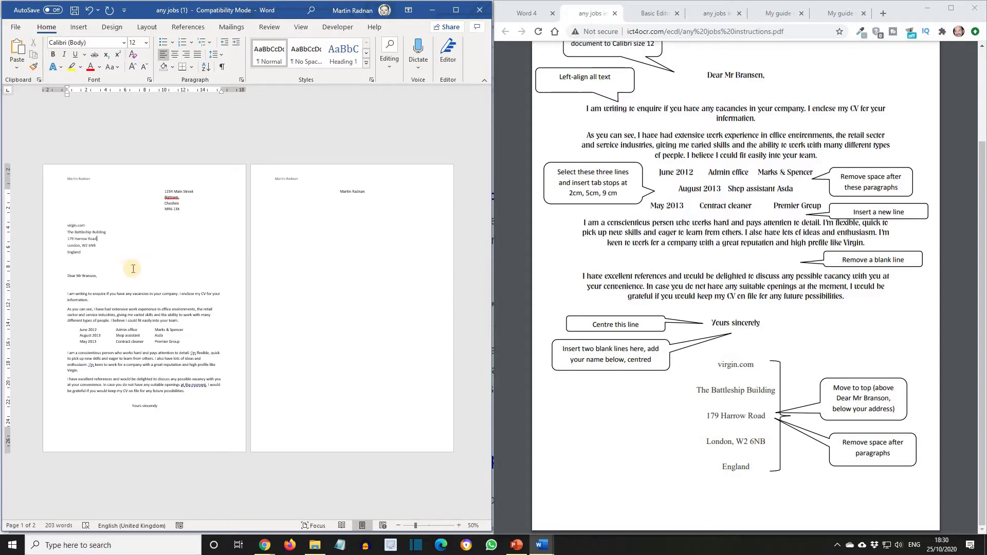
# - Delete the blank line above 'Dear Mr Branson,' and go to the ECDL site's Word section
pyautogui.click(80, 285)
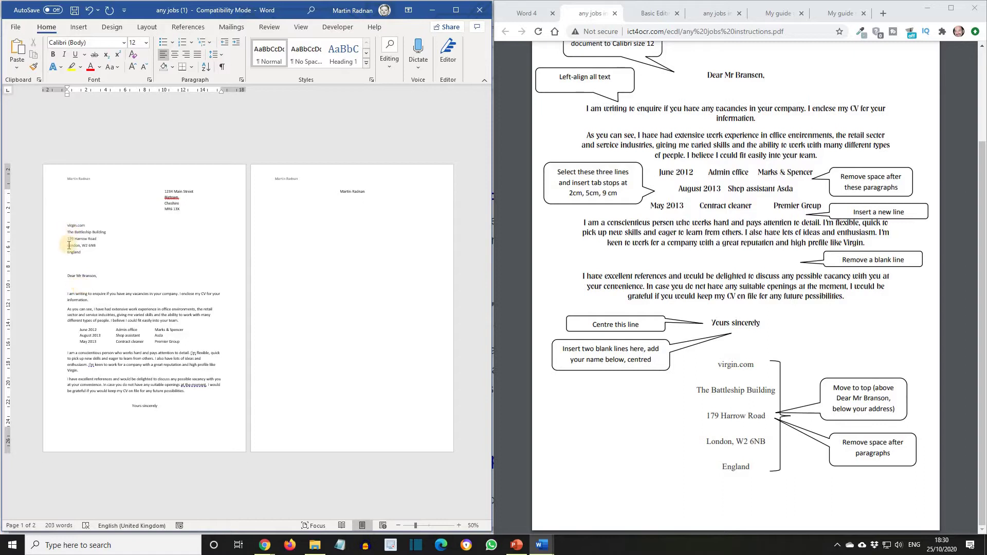
pyautogui.click(96, 230)
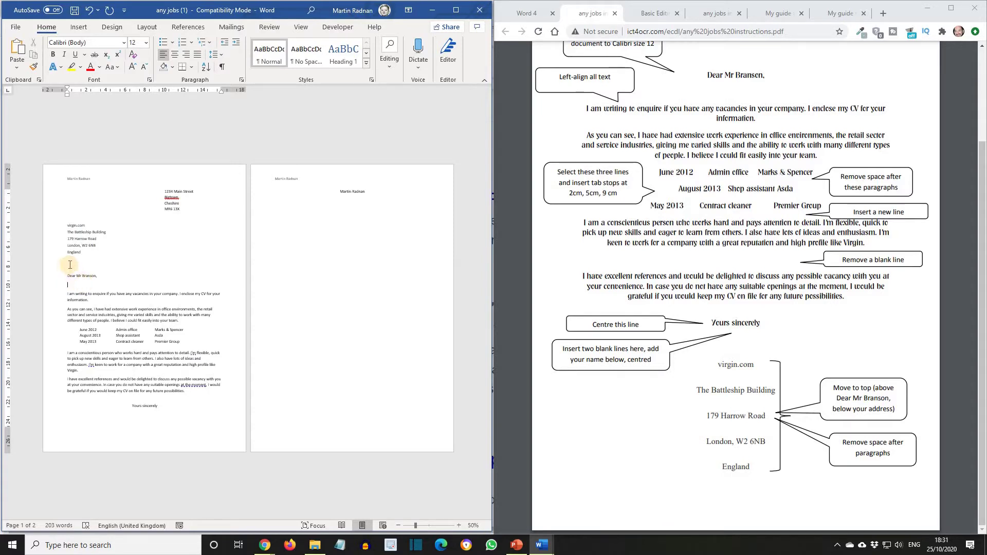
pyautogui.click(70, 265)
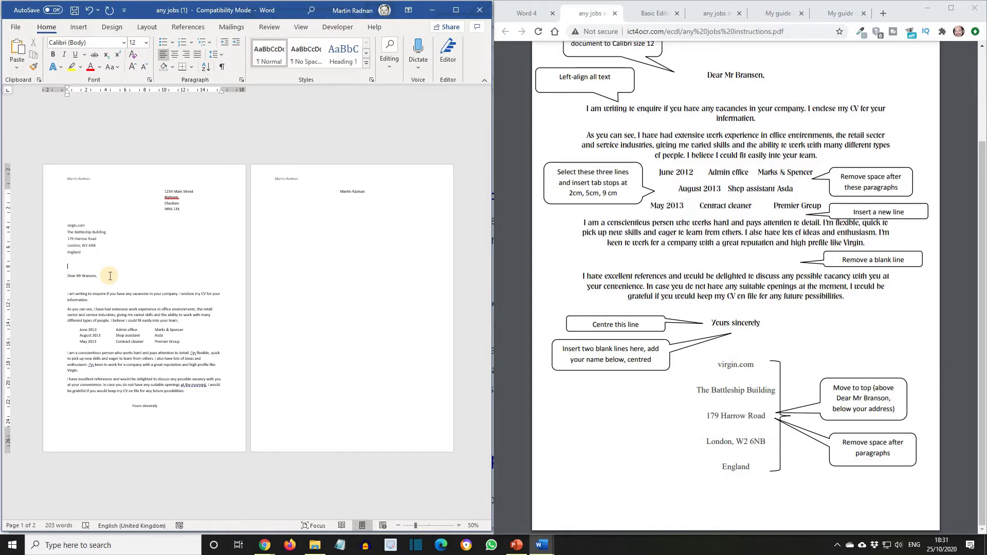
pyautogui.press('BackSpace')
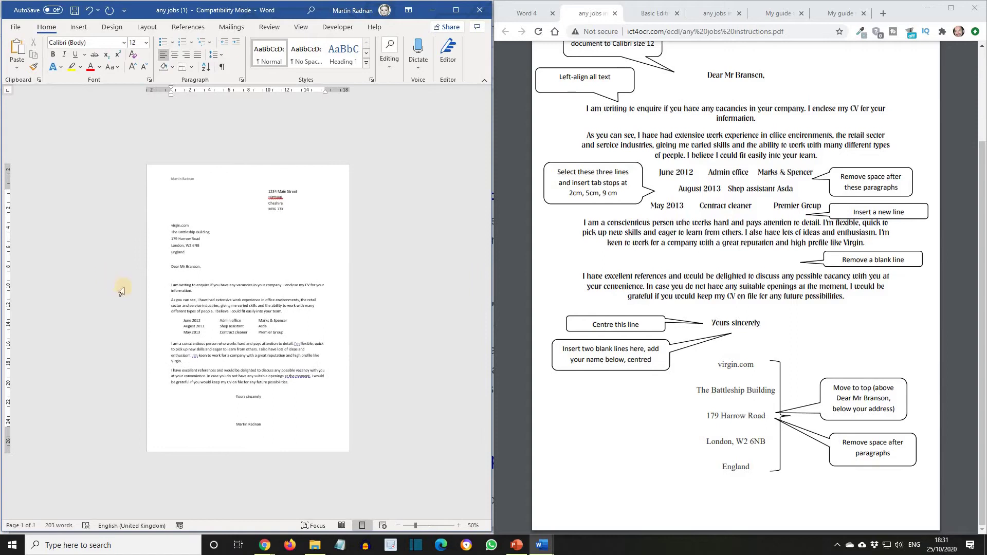
pyautogui.scroll(2, 247, 352)
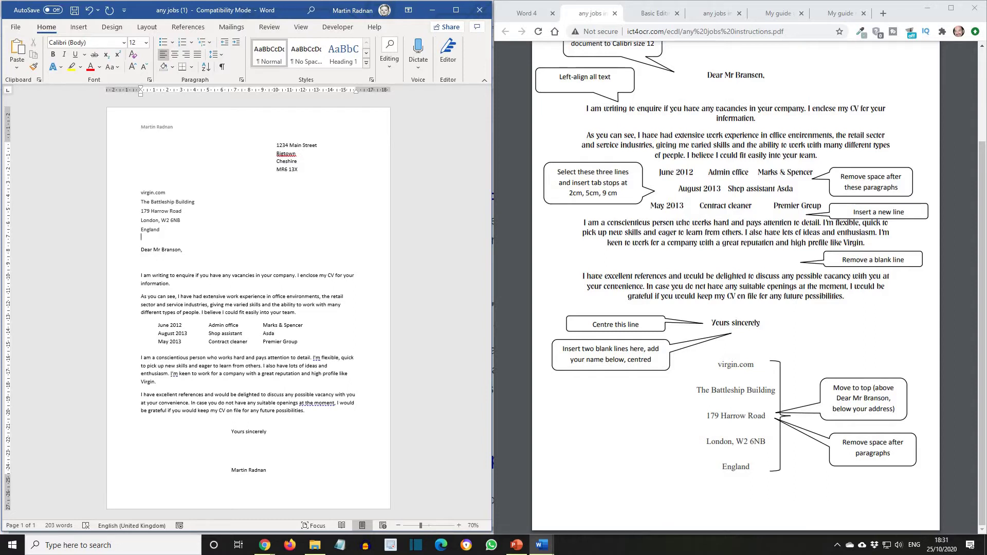
pyautogui.click(436, 222)
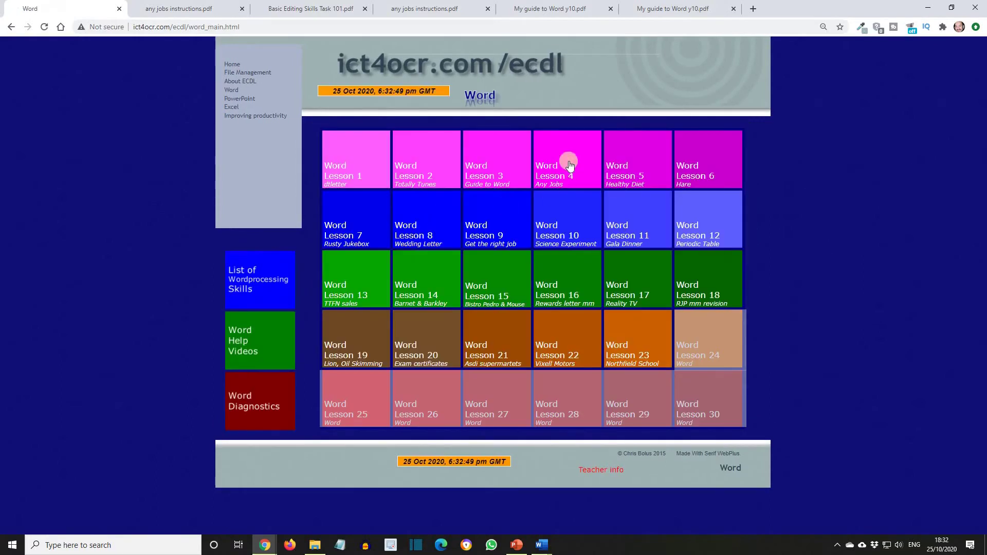
# - From Word lesson 4, download the Nottingham text and open the Task 101 instructions PDF
pyautogui.click(568, 164)
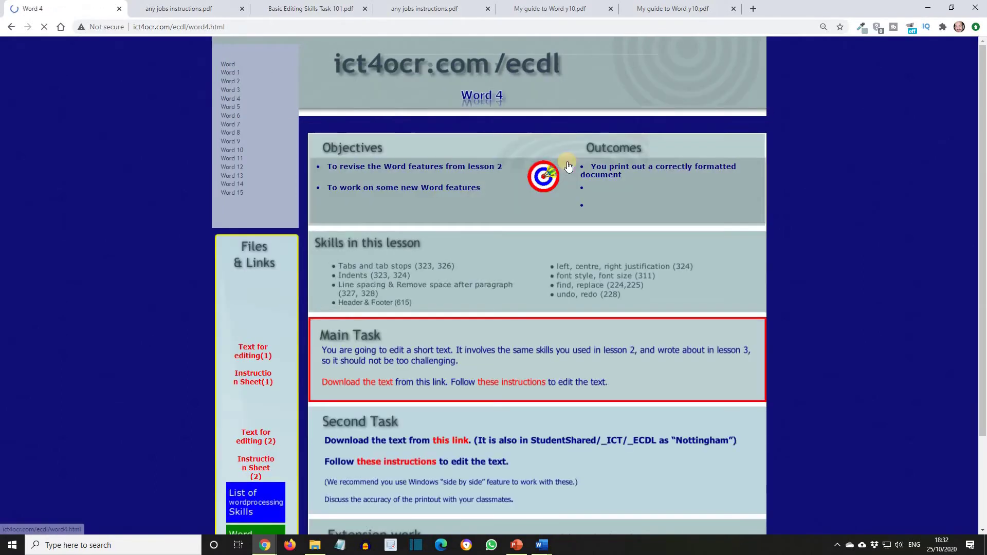
pyautogui.scroll(-2, 508, 357)
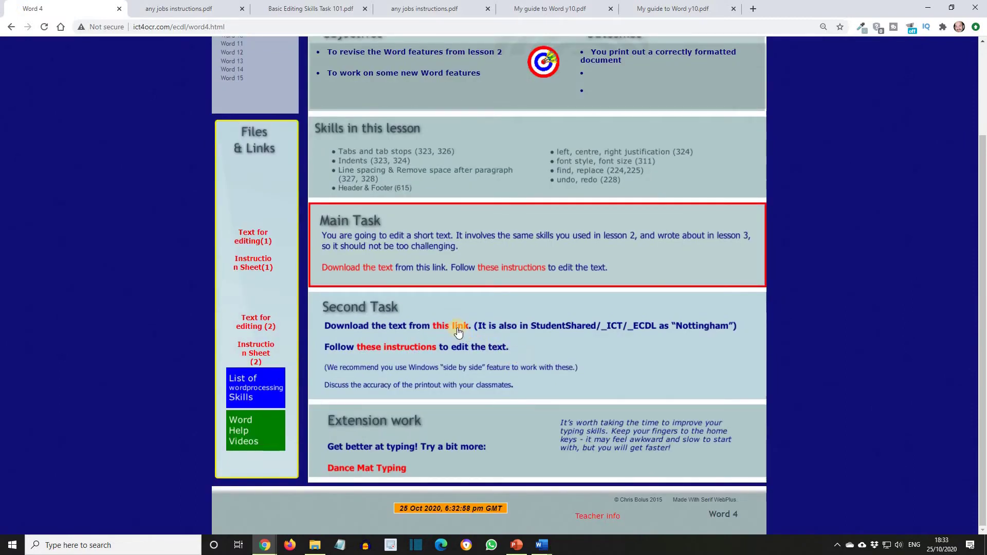
pyautogui.click(415, 349)
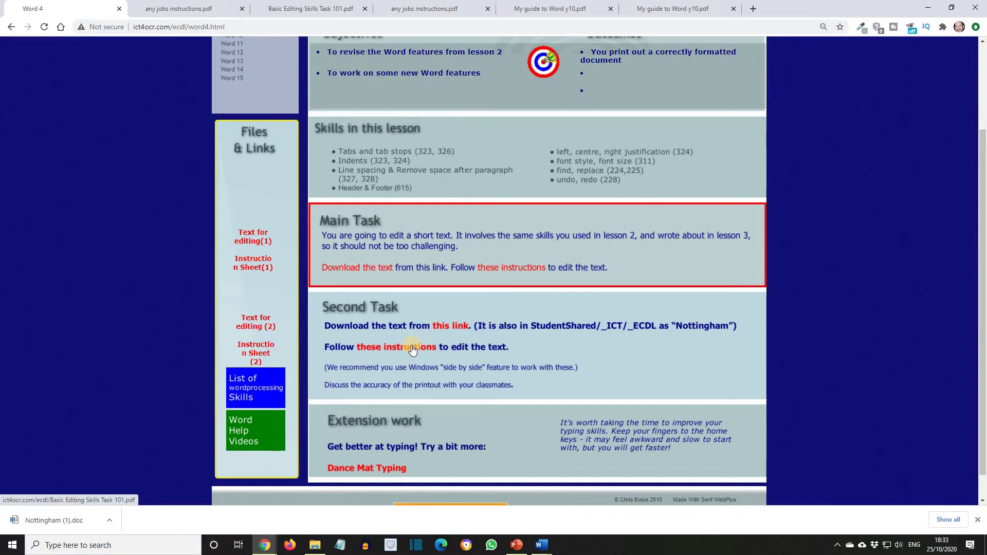
pyautogui.click(412, 348)
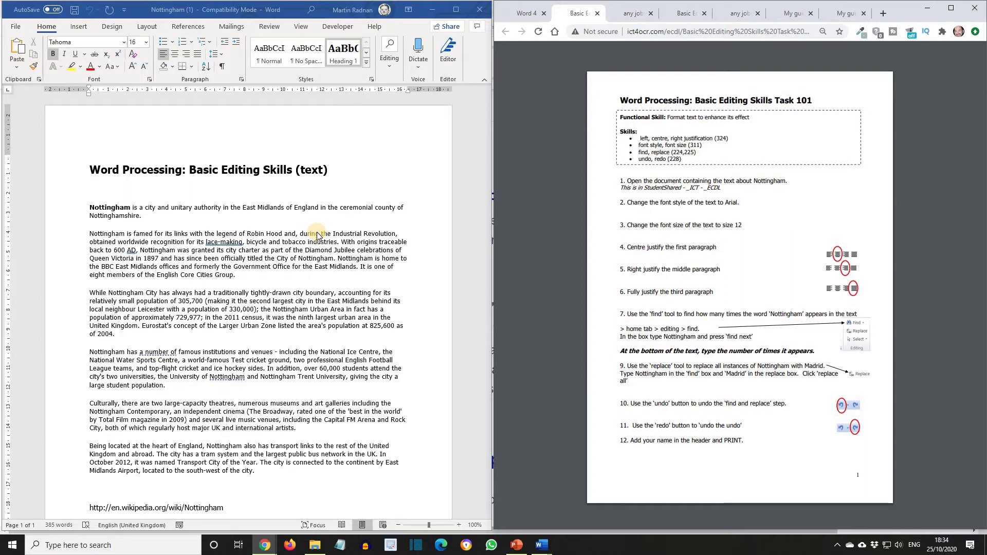
# - Set the Nottingham body text to Arial, size 12
pyautogui.moveTo(89, 206); pyautogui.dragTo(276, 471)
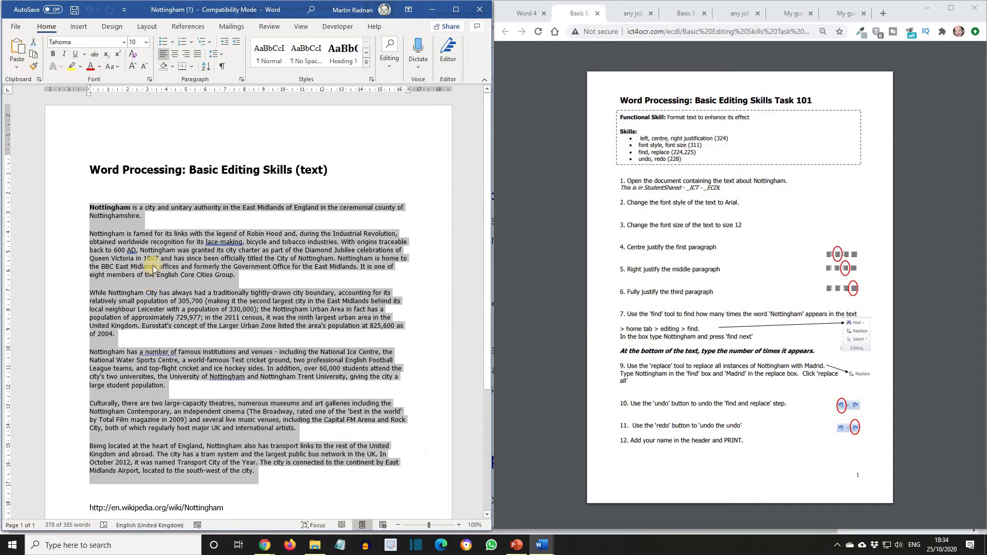
pyautogui.click(123, 43)
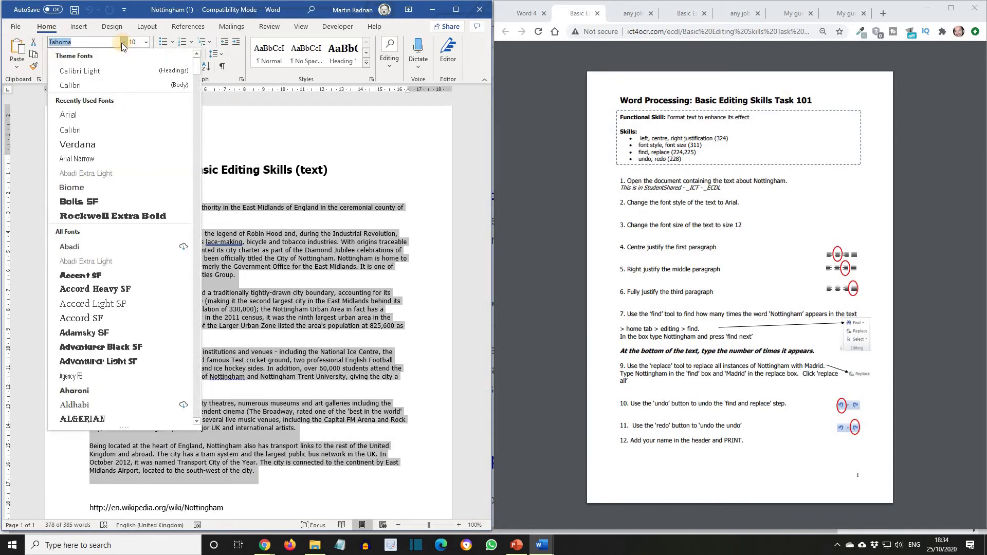
pyautogui.click(121, 115)
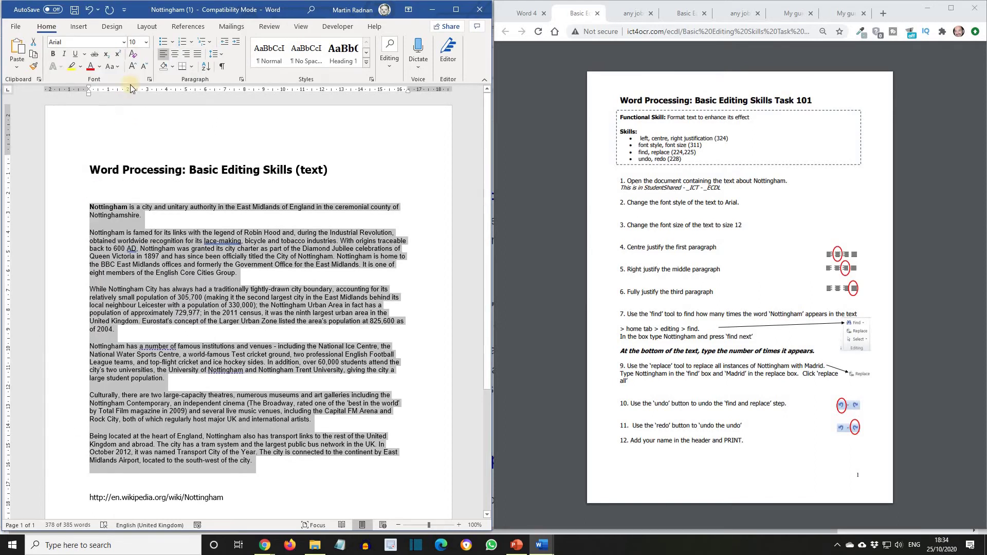
pyautogui.click(146, 49)
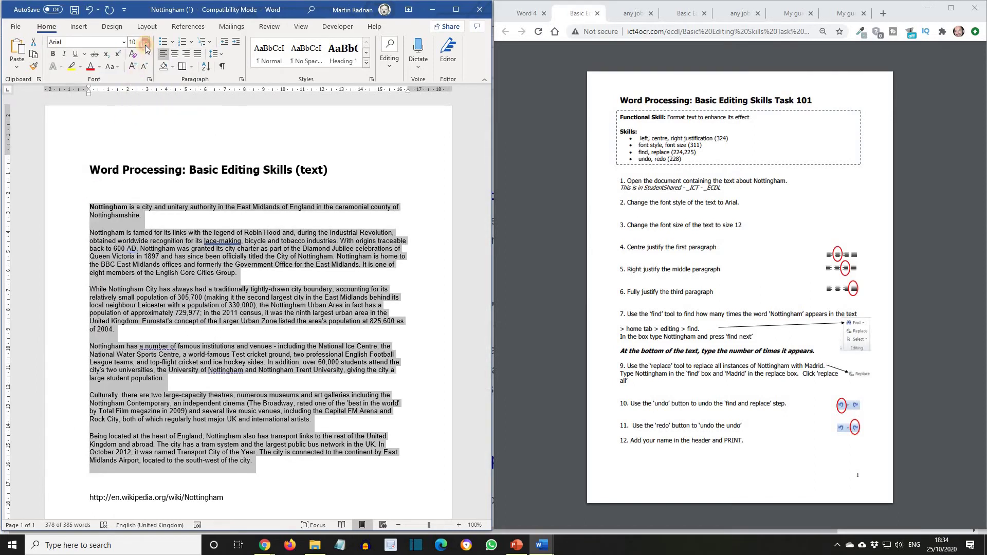
pyautogui.click(137, 101)
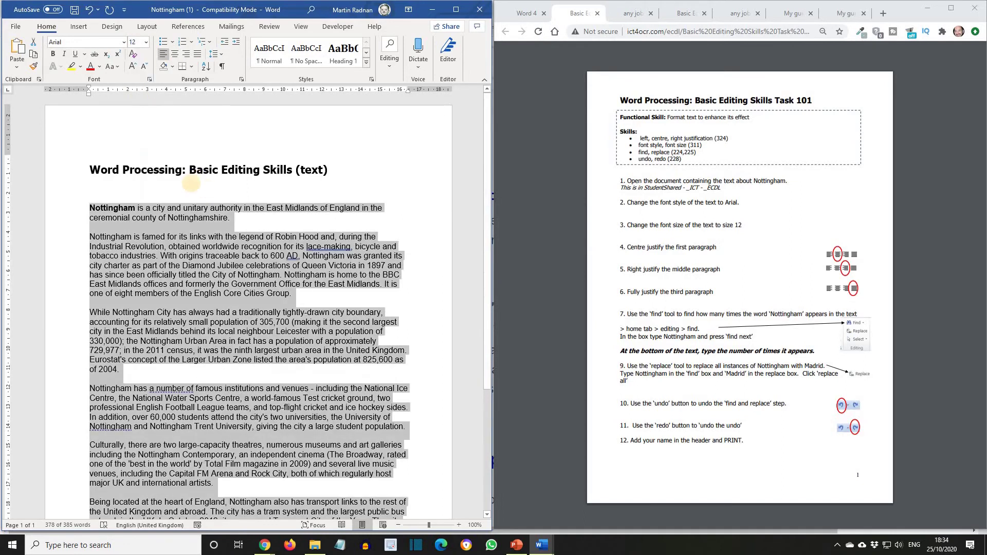
# - Centre the first paragraph
pyautogui.click(192, 184)
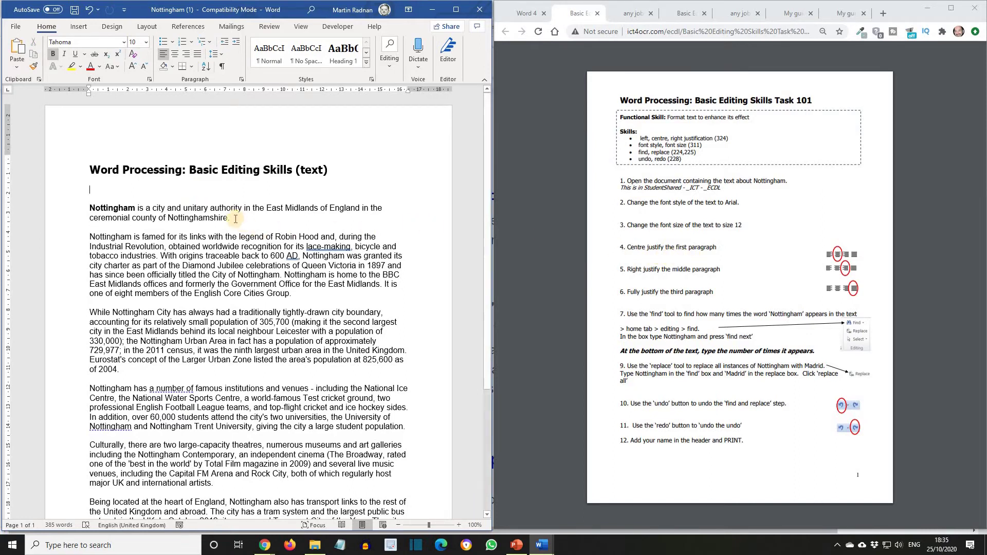
pyautogui.moveTo(235, 218); pyautogui.dragTo(88, 208)
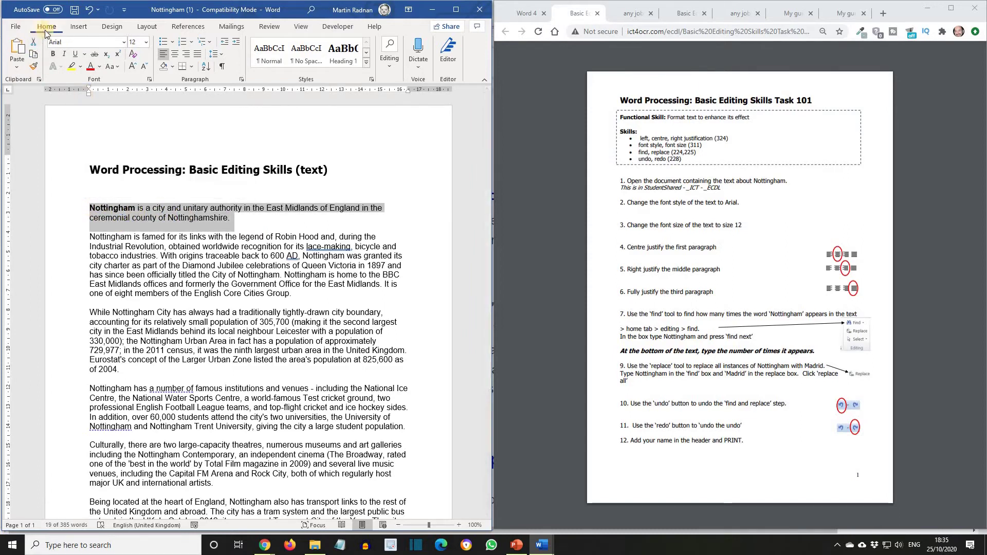
pyautogui.click(174, 54)
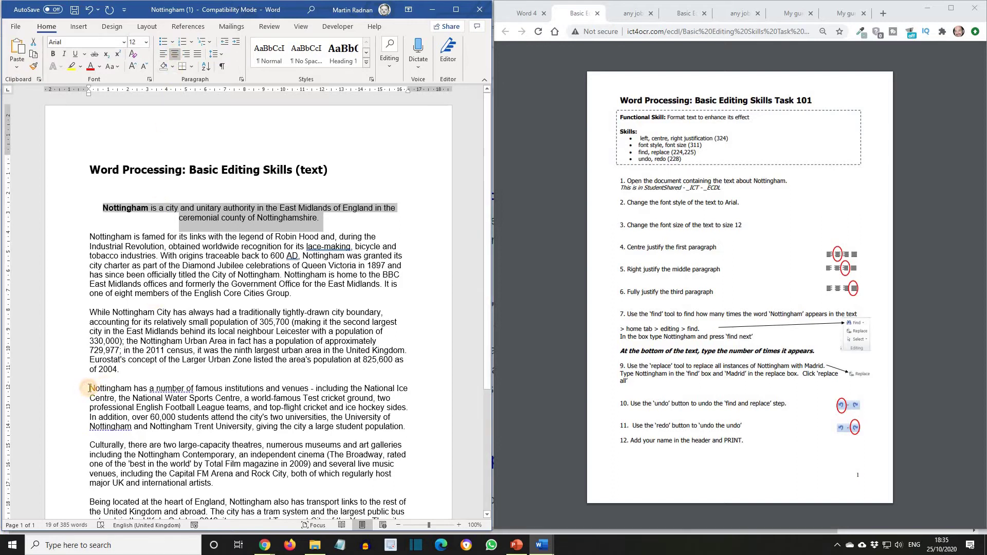
# - Right-align the 'Nottingham has a number of' paragraph and justify the 'While Nottingham City' paragraph
pyautogui.moveTo(90, 388); pyautogui.dragTo(411, 428)
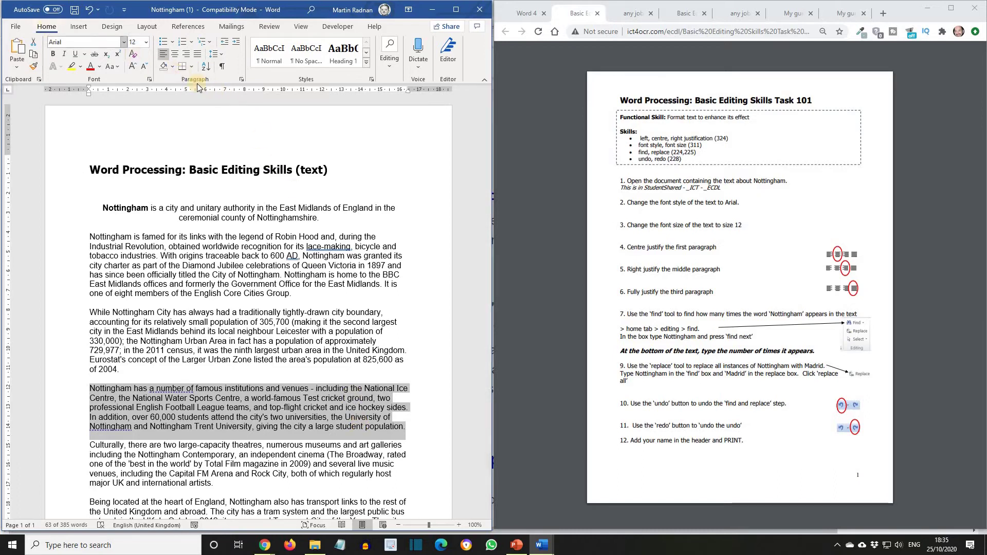
pyautogui.click(187, 56)
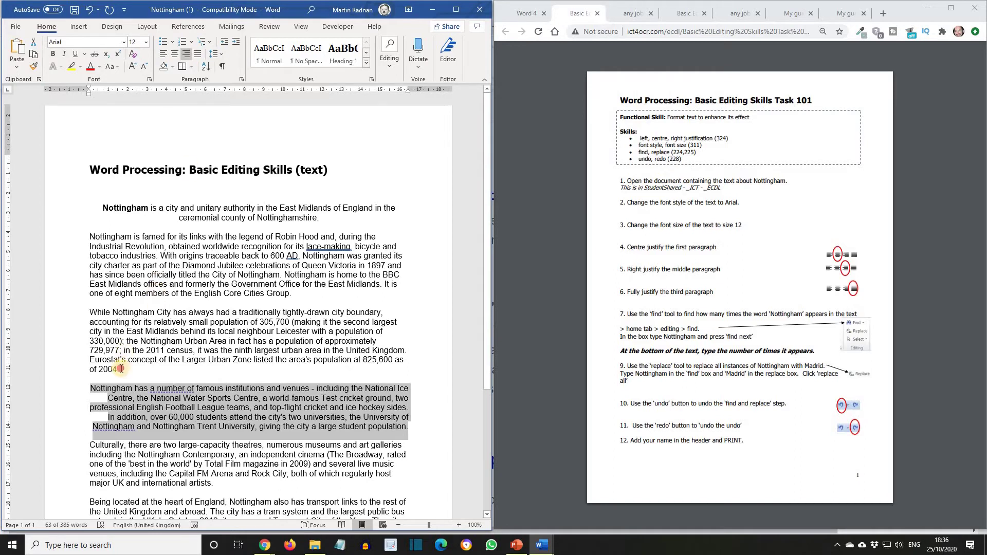
pyautogui.moveTo(121, 369); pyautogui.dragTo(95, 315)
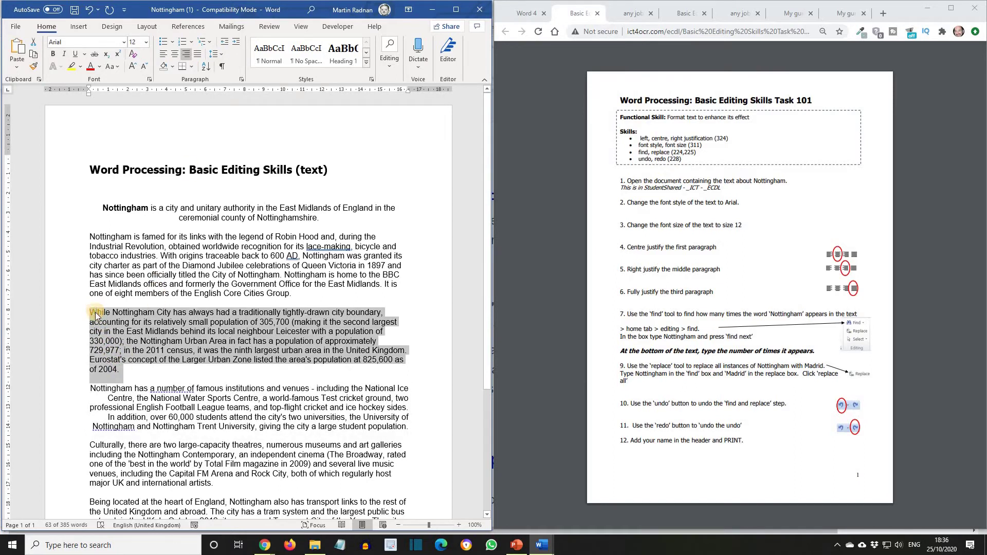
pyautogui.click(197, 55)
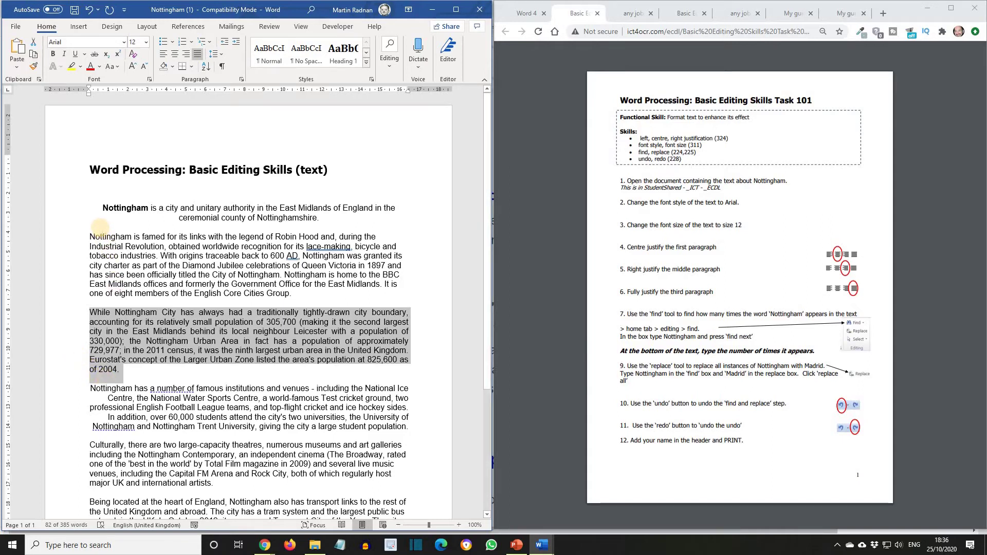
pyautogui.click(101, 227)
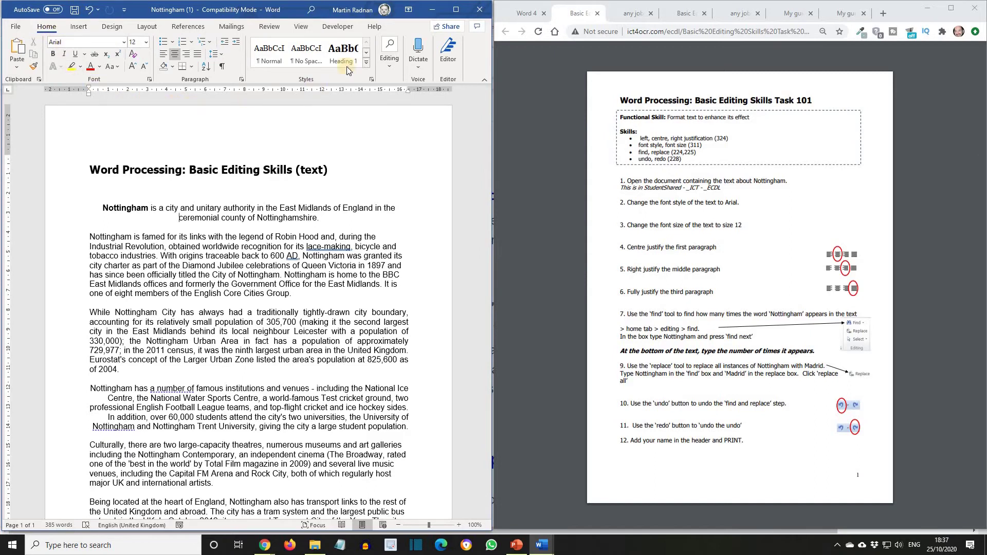
# - Maximize Word and search the document for 'Nottingham', finding 14 matches
pyautogui.click(456, 10)
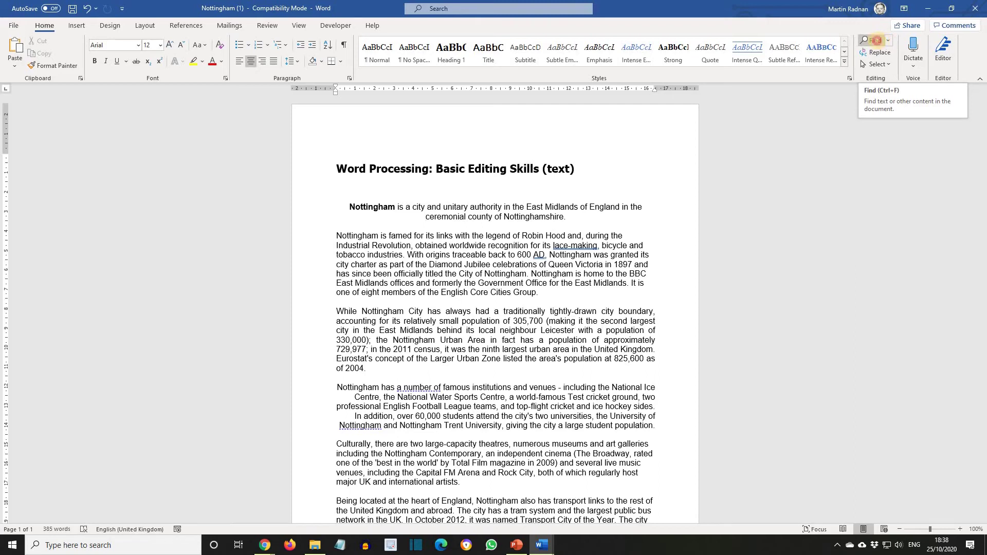
pyautogui.click(881, 41)
pyautogui.press('BackSpace')
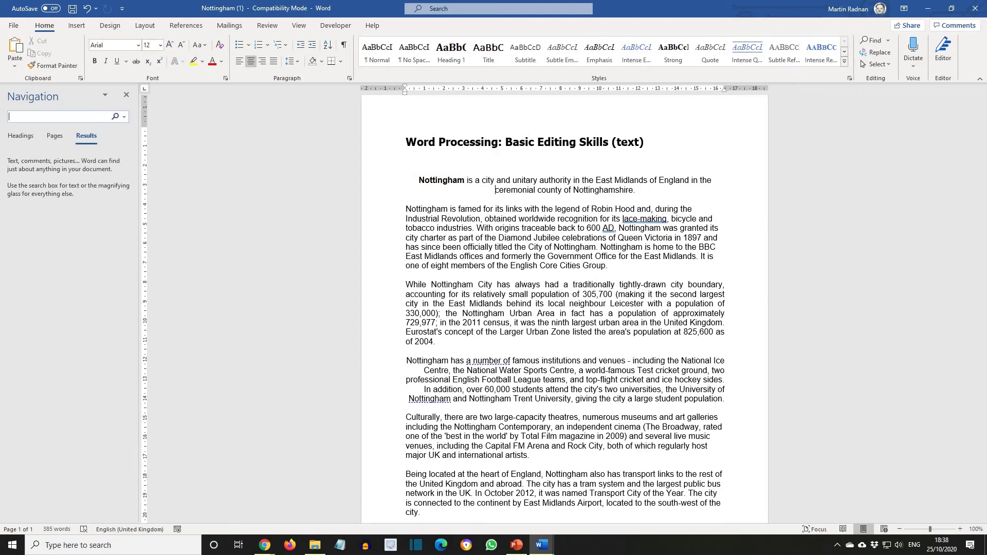
pyautogui.write('Nottingham')
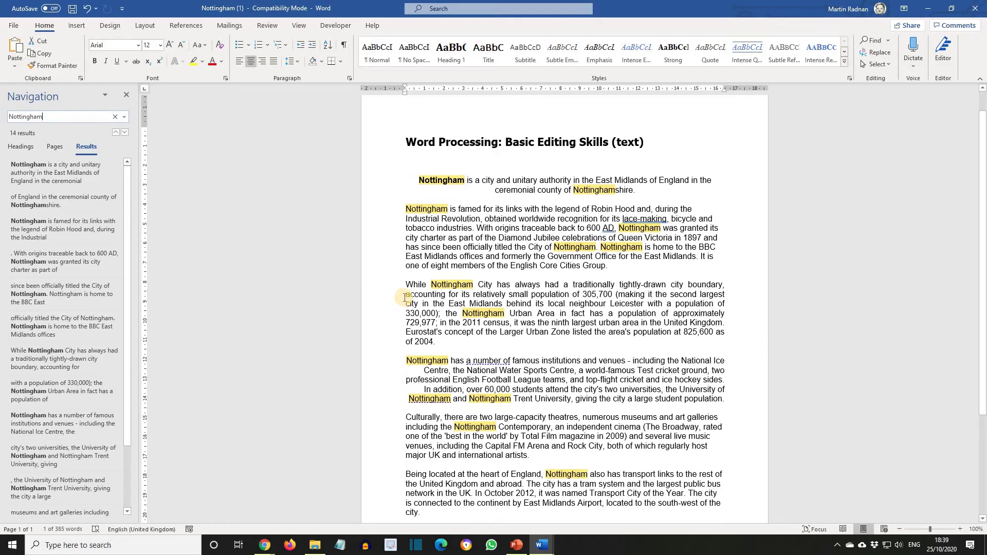
pyautogui.scroll(-5, 405, 297)
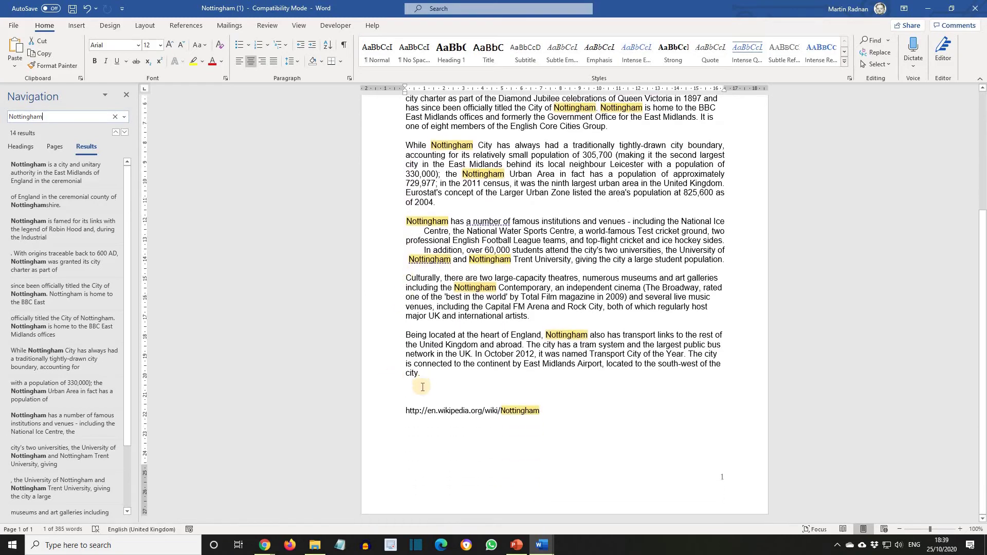
pyautogui.click(412, 394)
pyautogui.write('The w')
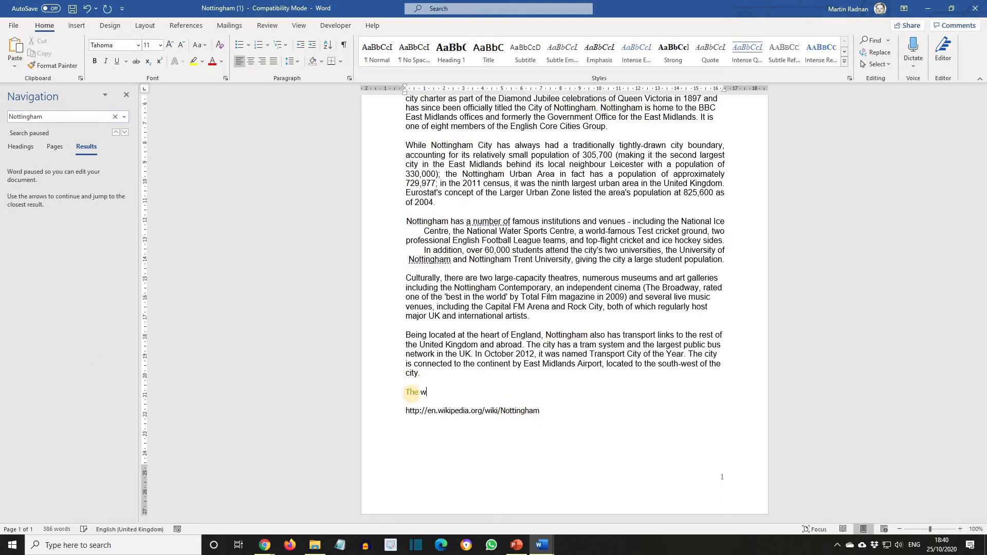
pyautogui.write('ord Nottingham appears 14 times.')
pyautogui.click(126, 95)
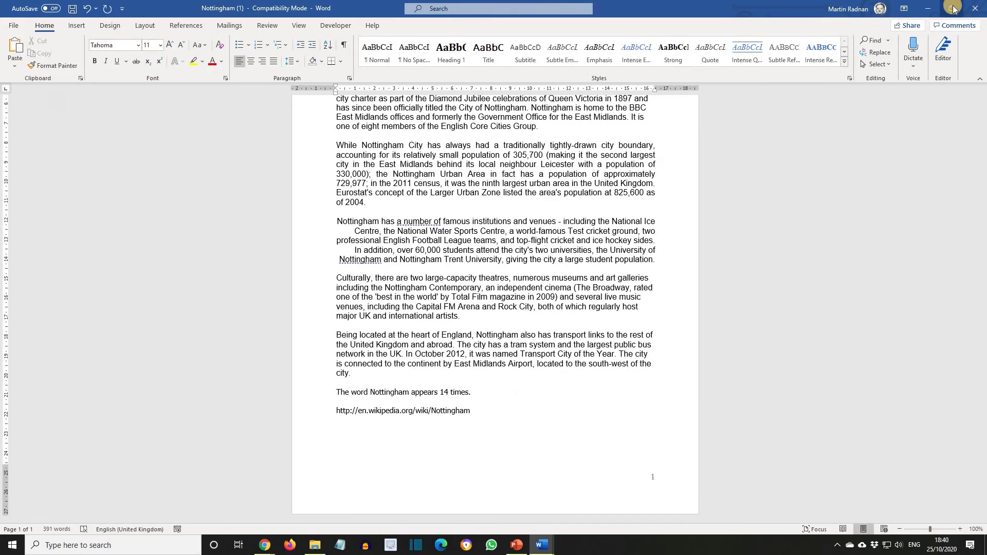
pyautogui.click(952, 8)
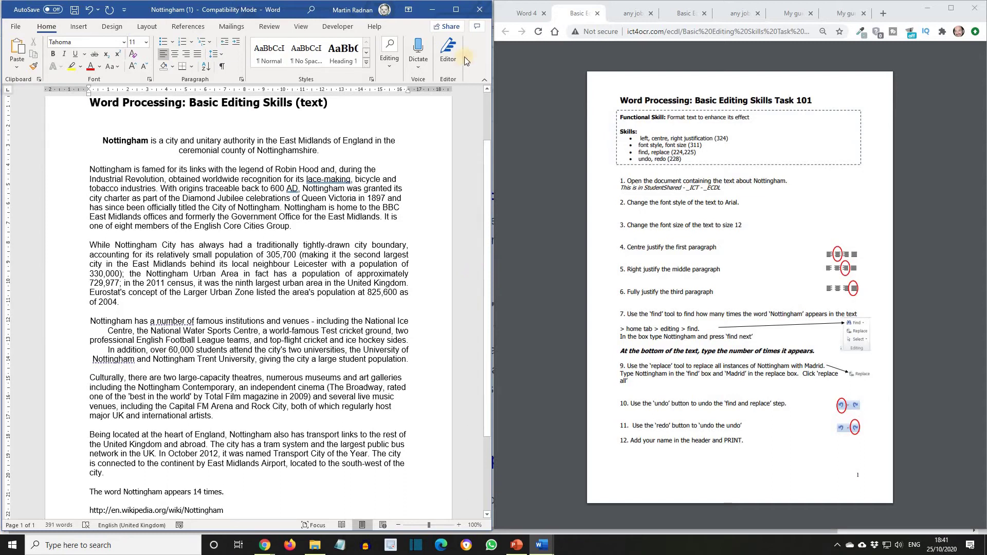
pyautogui.click(457, 10)
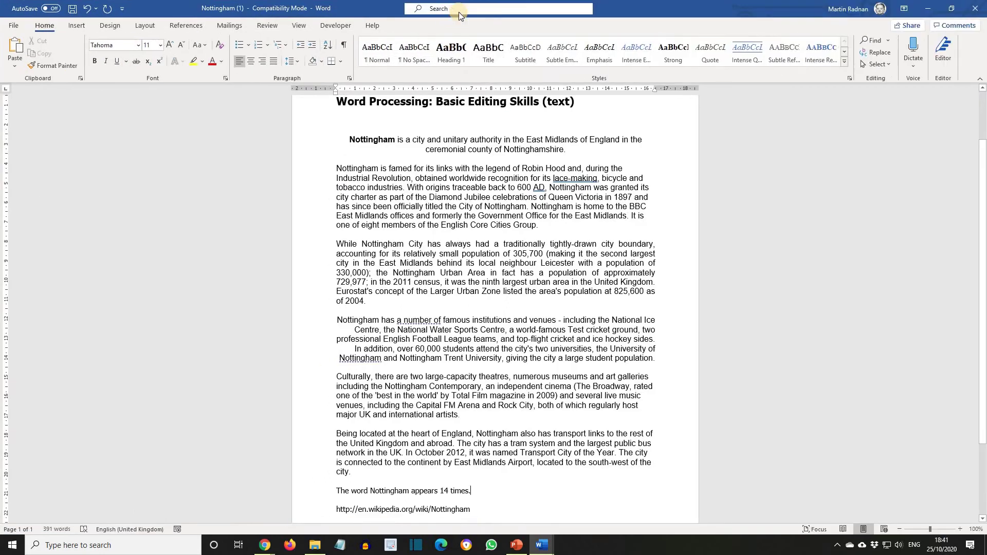
# - Replace all 15 occurrences of Nottingham with Madrid and dismiss the confirmation
pyautogui.click(887, 52)
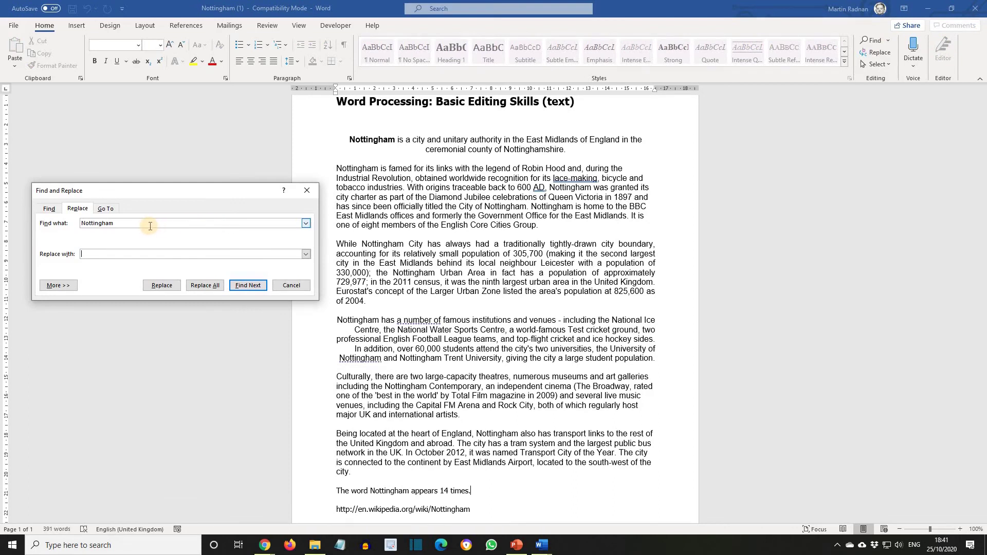
pyautogui.click(135, 253)
pyautogui.write('Madrid')
pyautogui.click(199, 283)
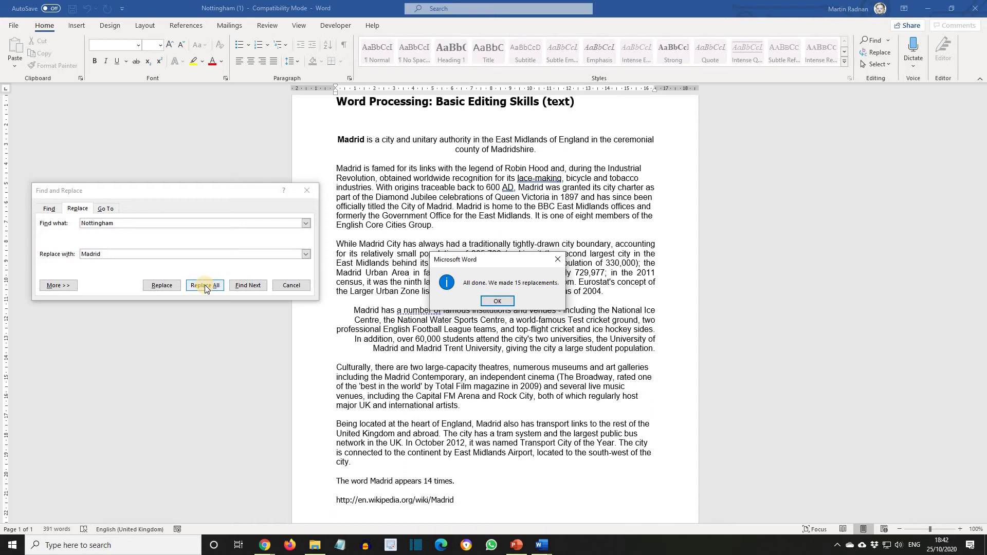
pyautogui.click(493, 303)
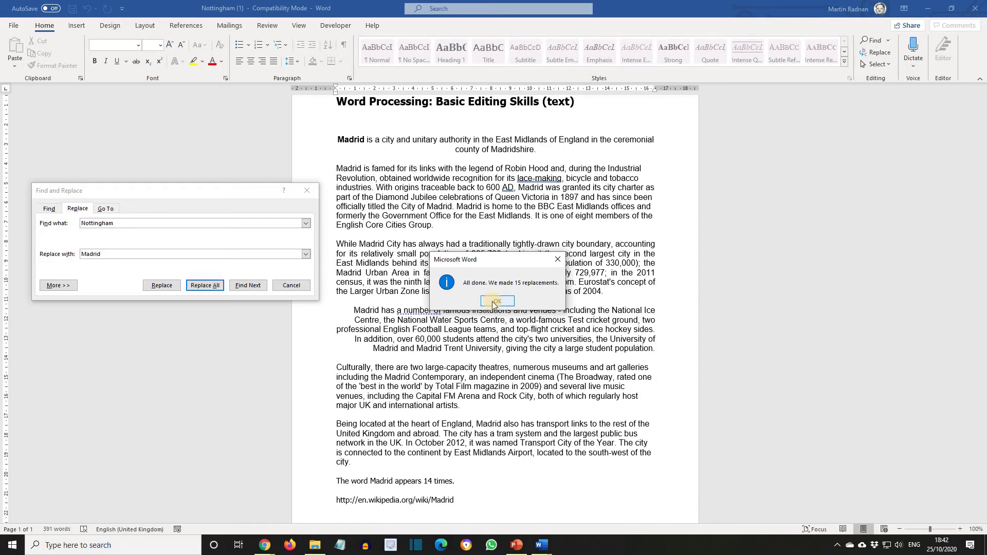
pyautogui.click(492, 303)
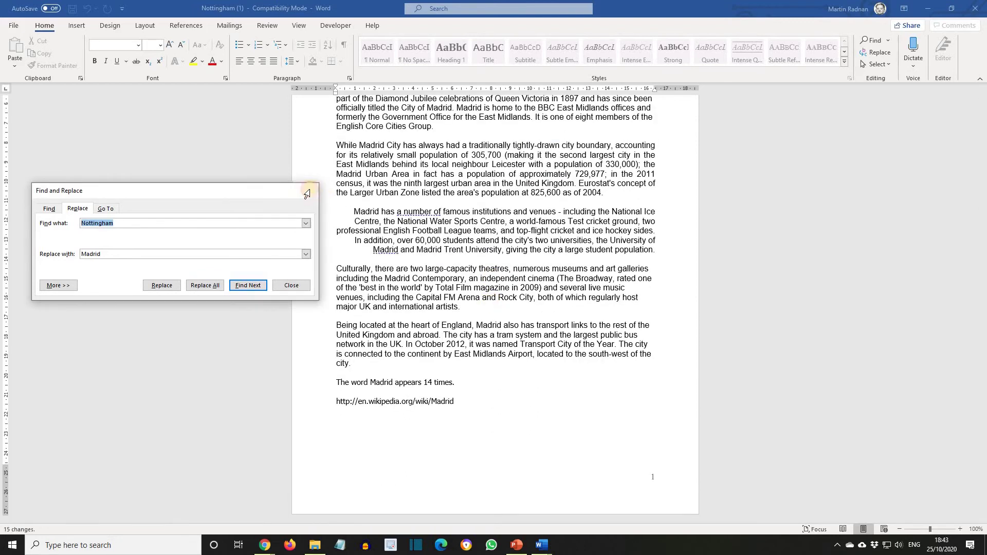
# - Close Find and Replace, then undo and redo the Madrid replacement
pyautogui.click(308, 191)
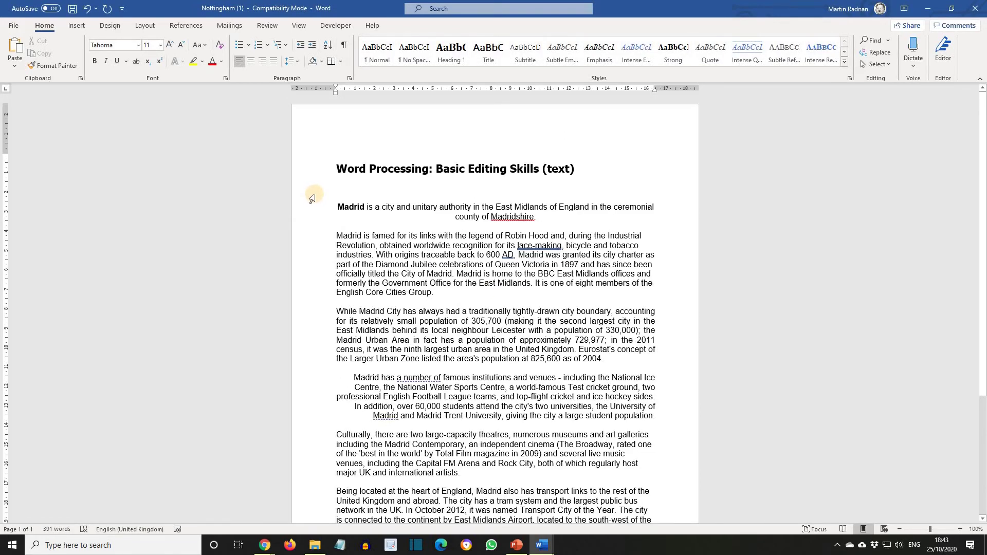
pyautogui.click(86, 11)
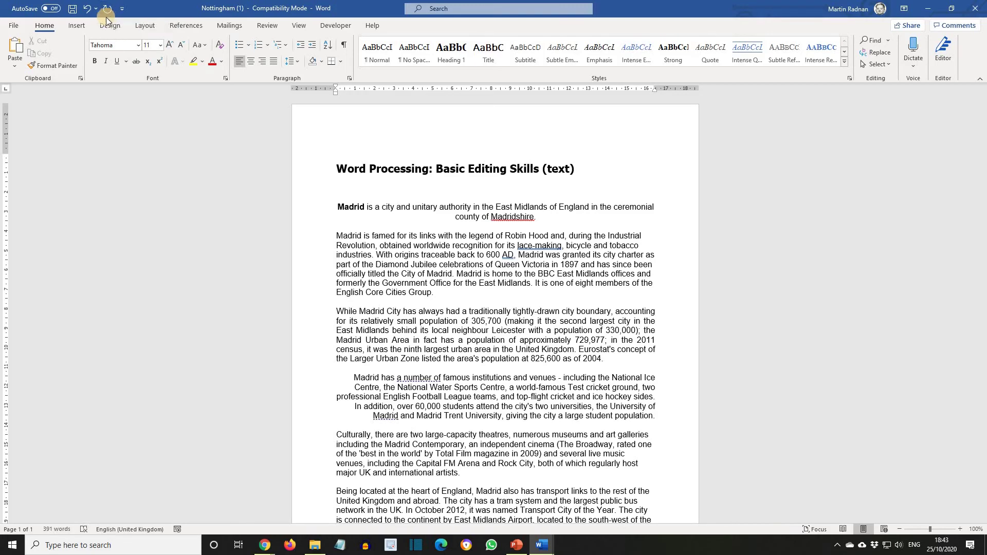
pyautogui.click(87, 9)
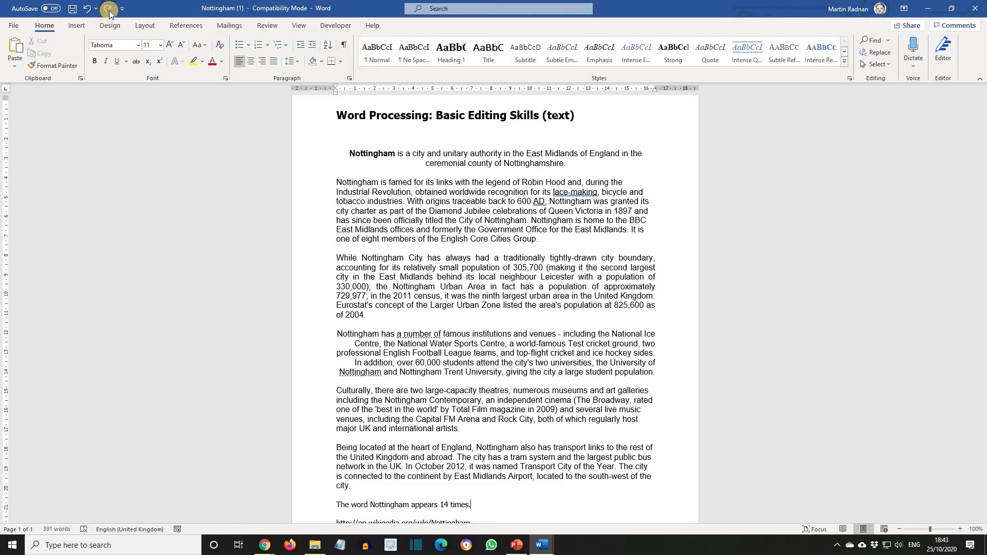
pyautogui.click(108, 9)
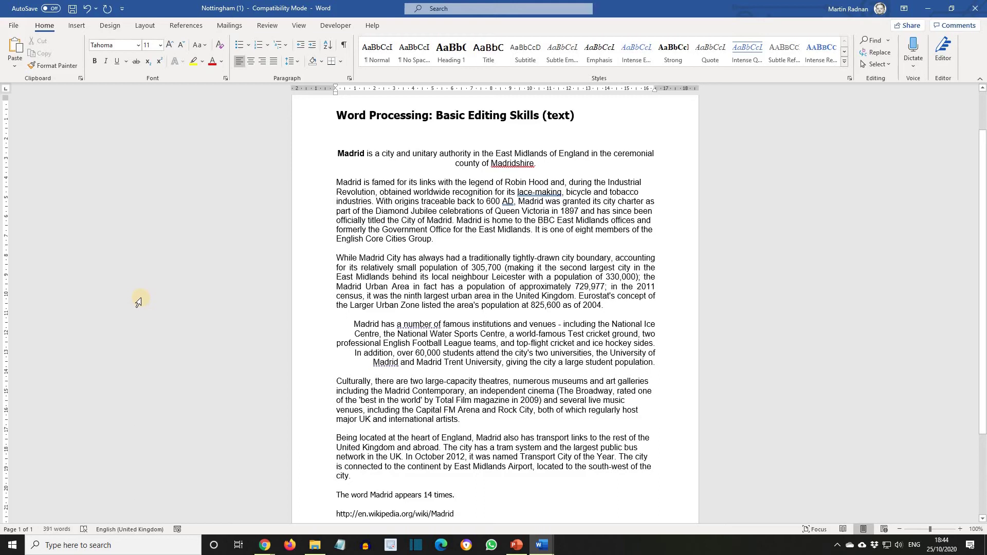
# - Add a Blank header containing the Author document field, then close the header
pyautogui.click(76, 25)
pyautogui.click(548, 63)
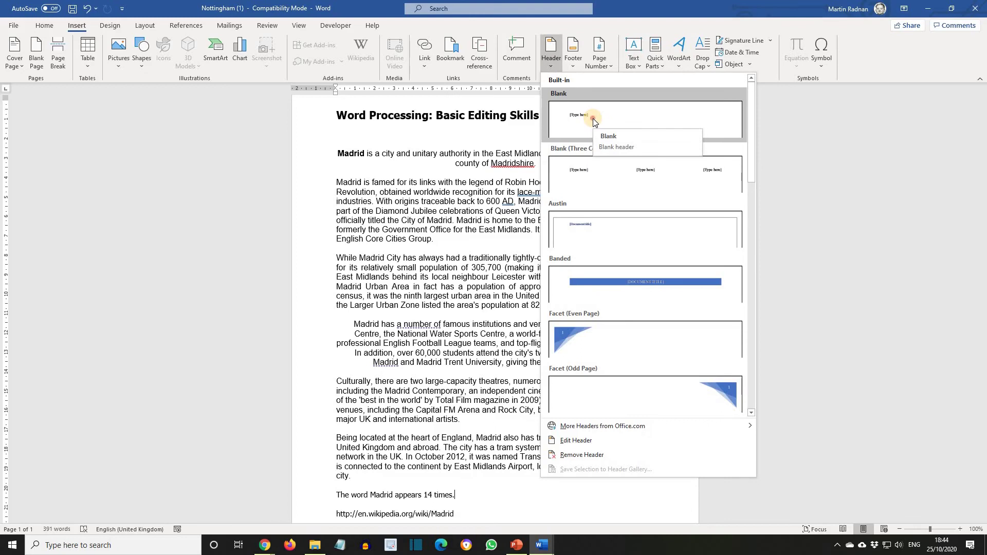
pyautogui.click(593, 118)
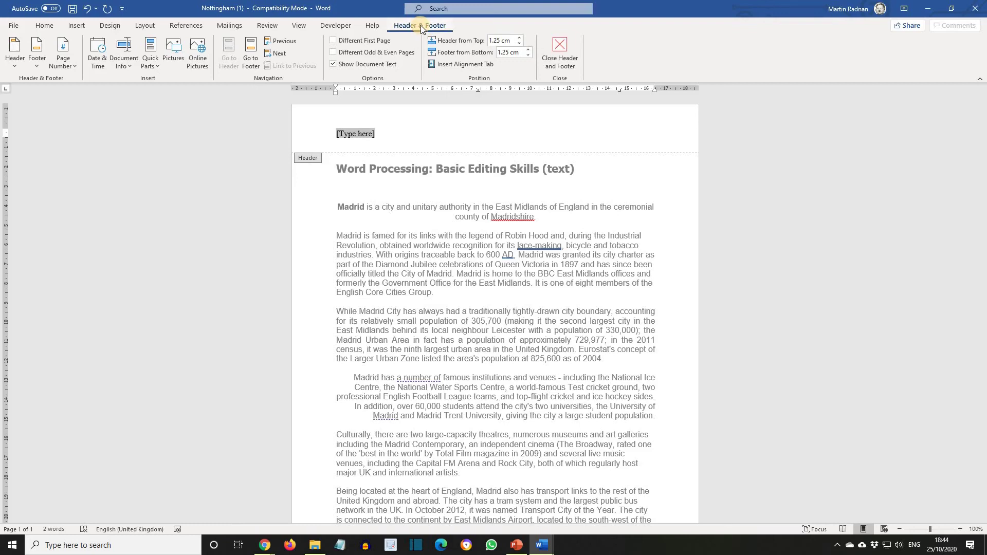
pyautogui.click(128, 60)
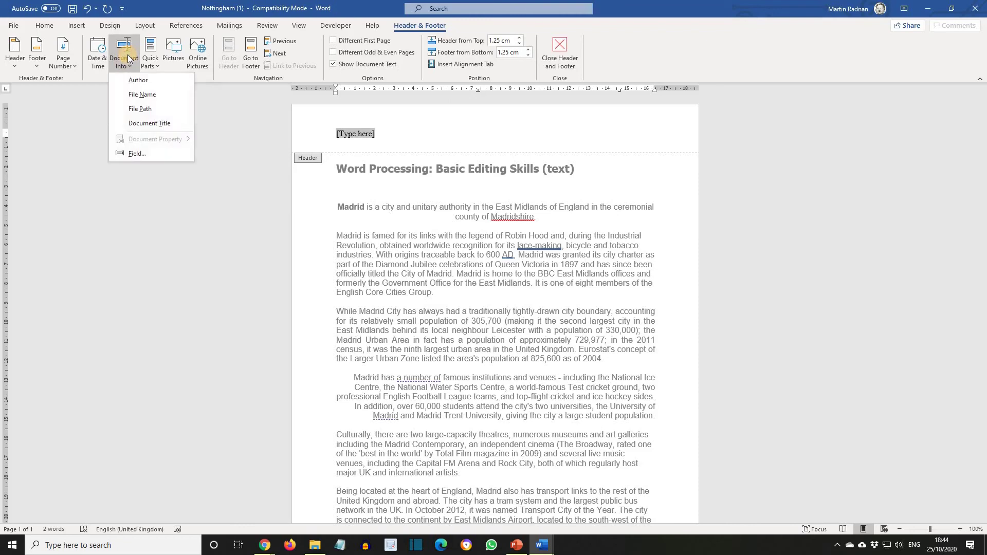
pyautogui.click(139, 80)
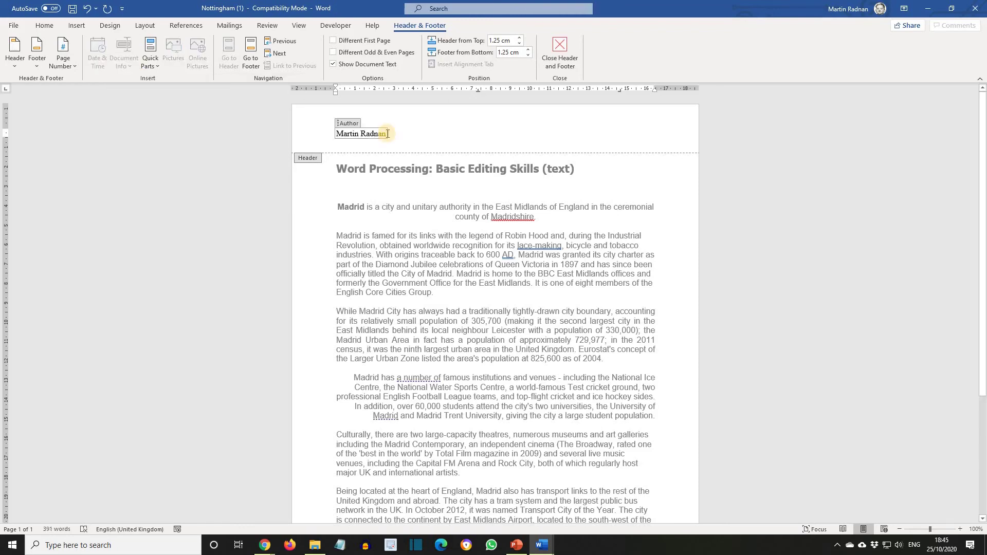
pyautogui.click(558, 57)
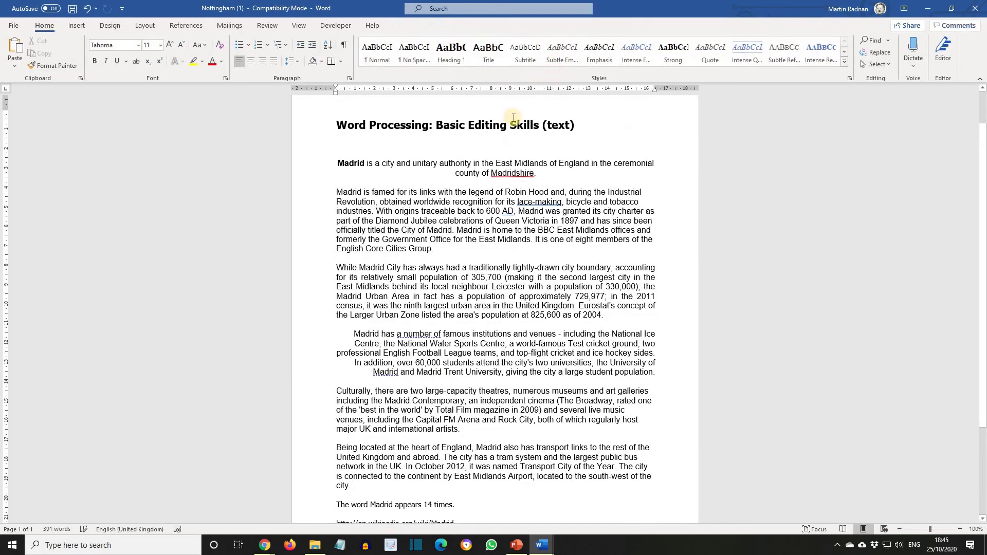
pyautogui.press('super+Left')
pyautogui.click(674, 455)
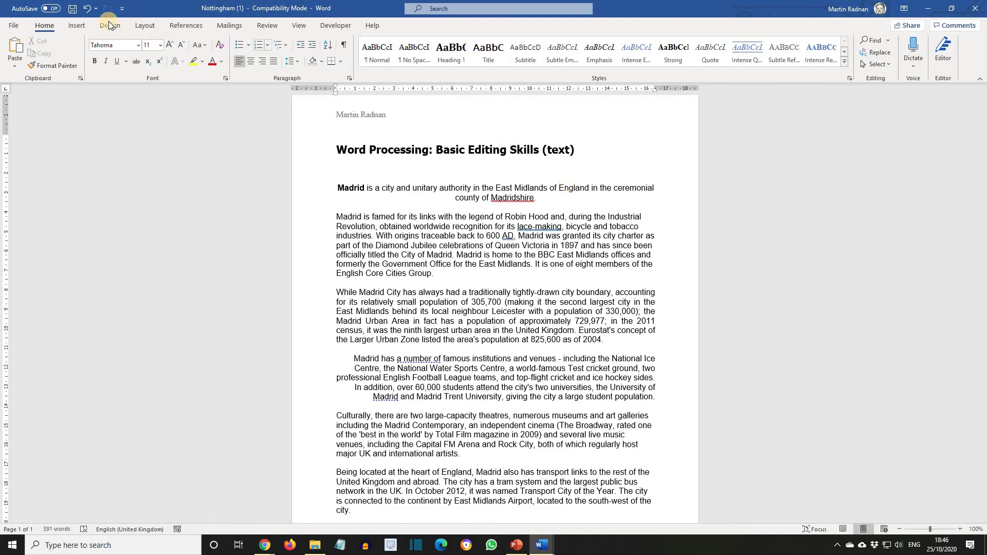
# - Print to Microsoft XPS Document Writer as 'Madrid XPS Print' in the Lesson 4 Any Jobs folder
pyautogui.click(17, 26)
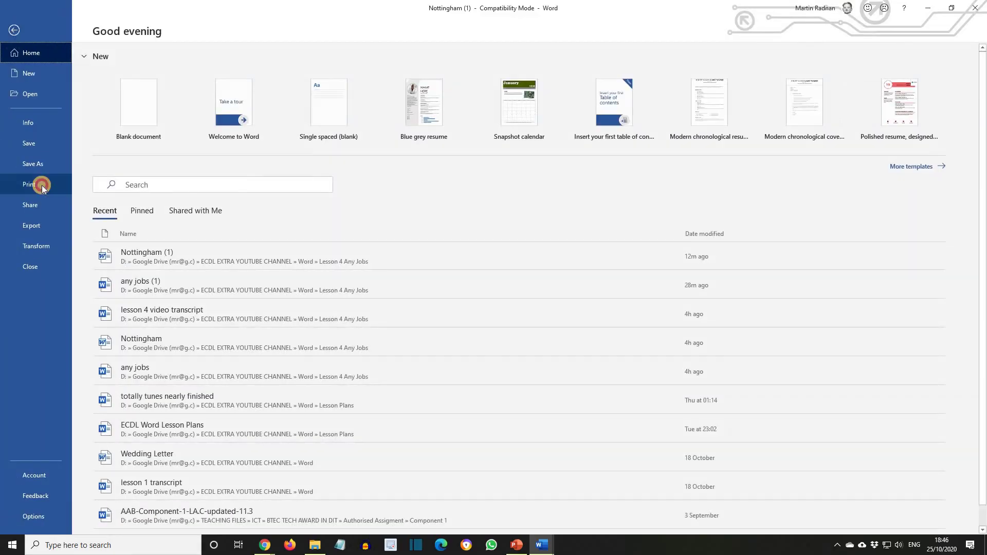
pyautogui.click(42, 185)
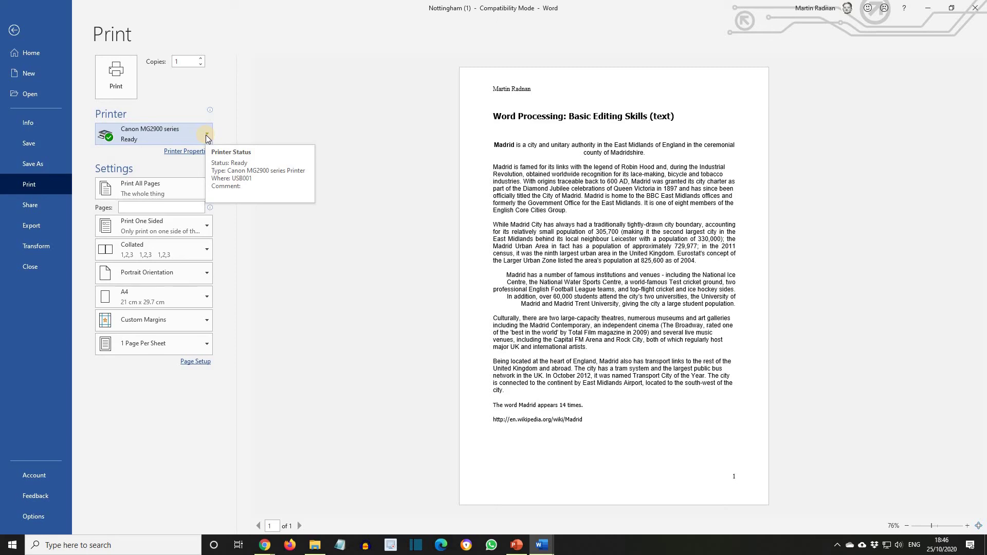
pyautogui.click(206, 135)
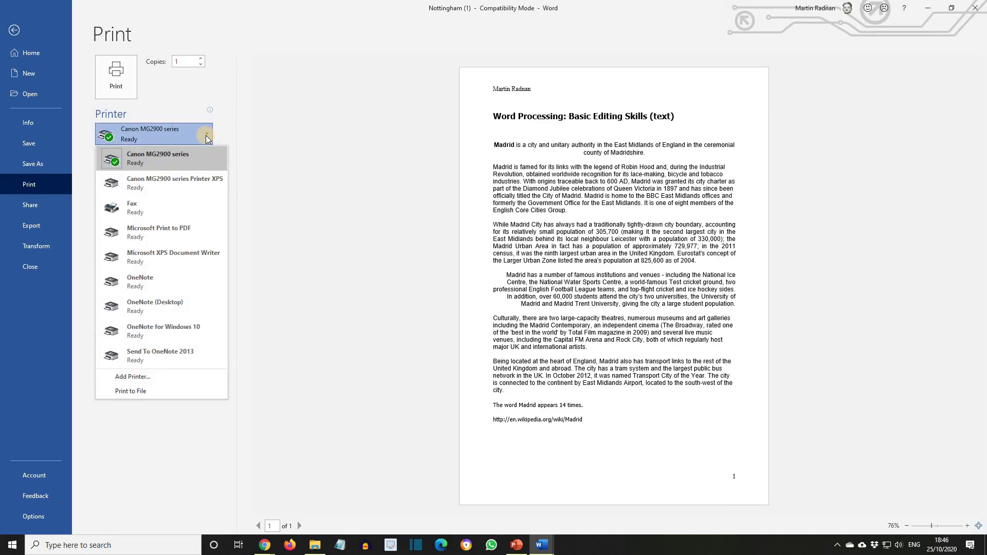
pyautogui.click(198, 256)
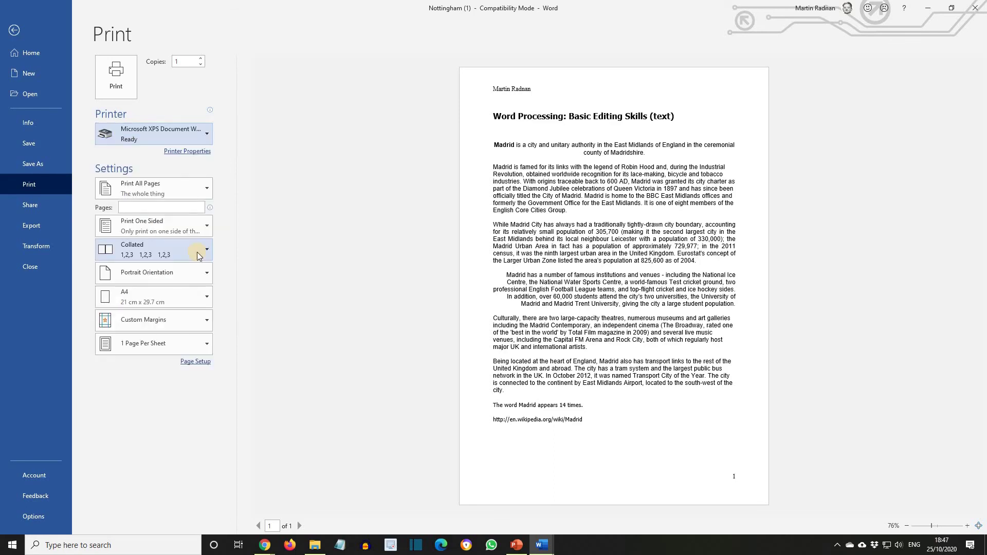
pyautogui.click(122, 80)
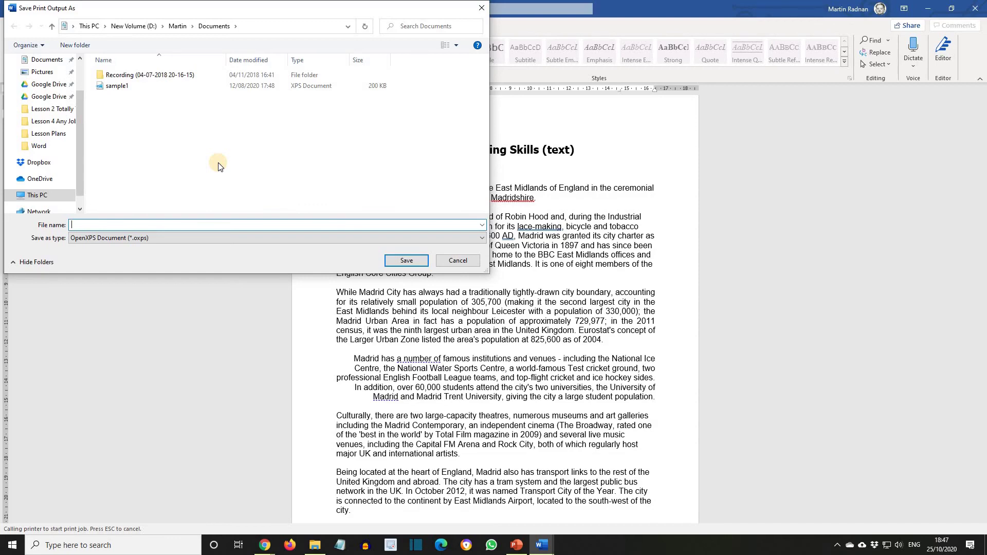
pyautogui.click(51, 121)
pyautogui.click(110, 224)
pyautogui.write('Madrid XPS Pri')
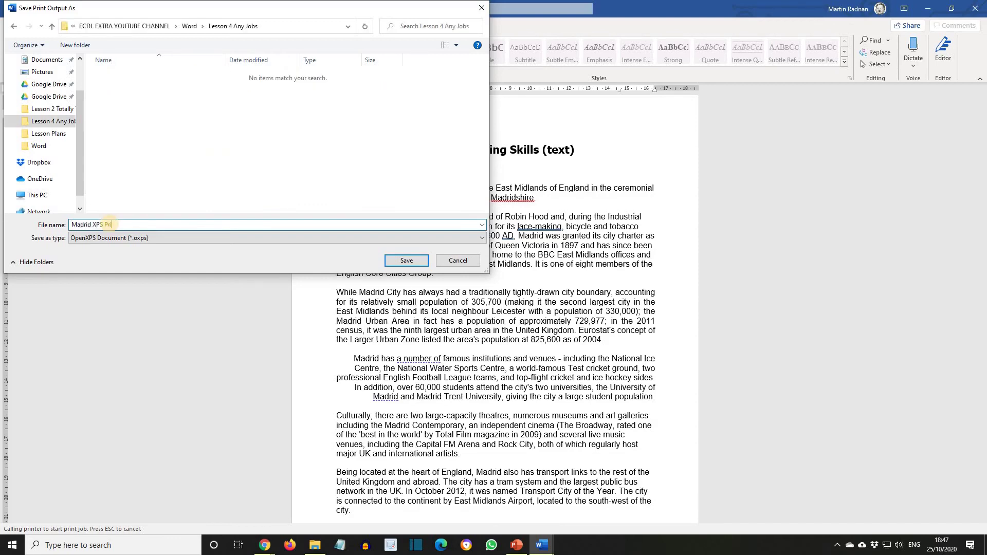
pyautogui.write('nt')
pyautogui.click(408, 261)
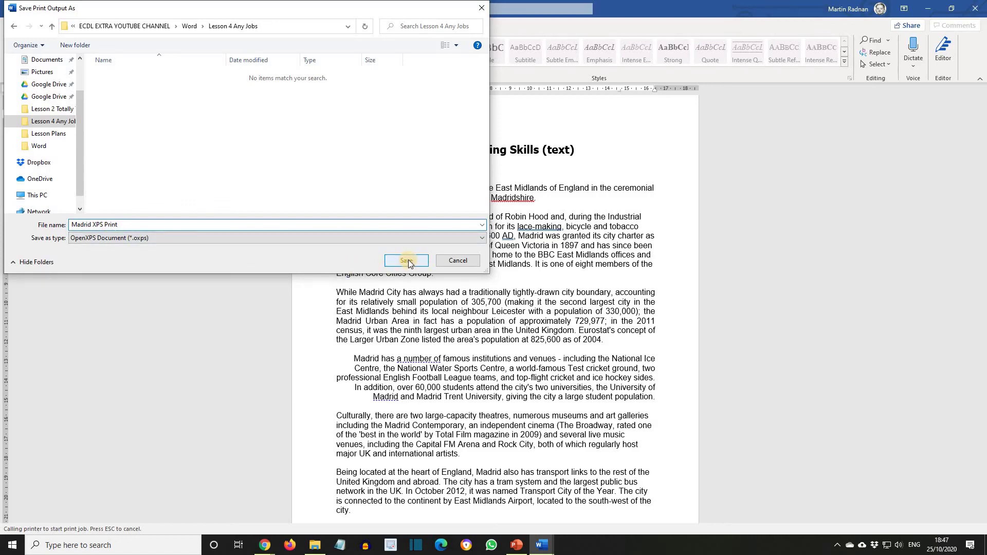